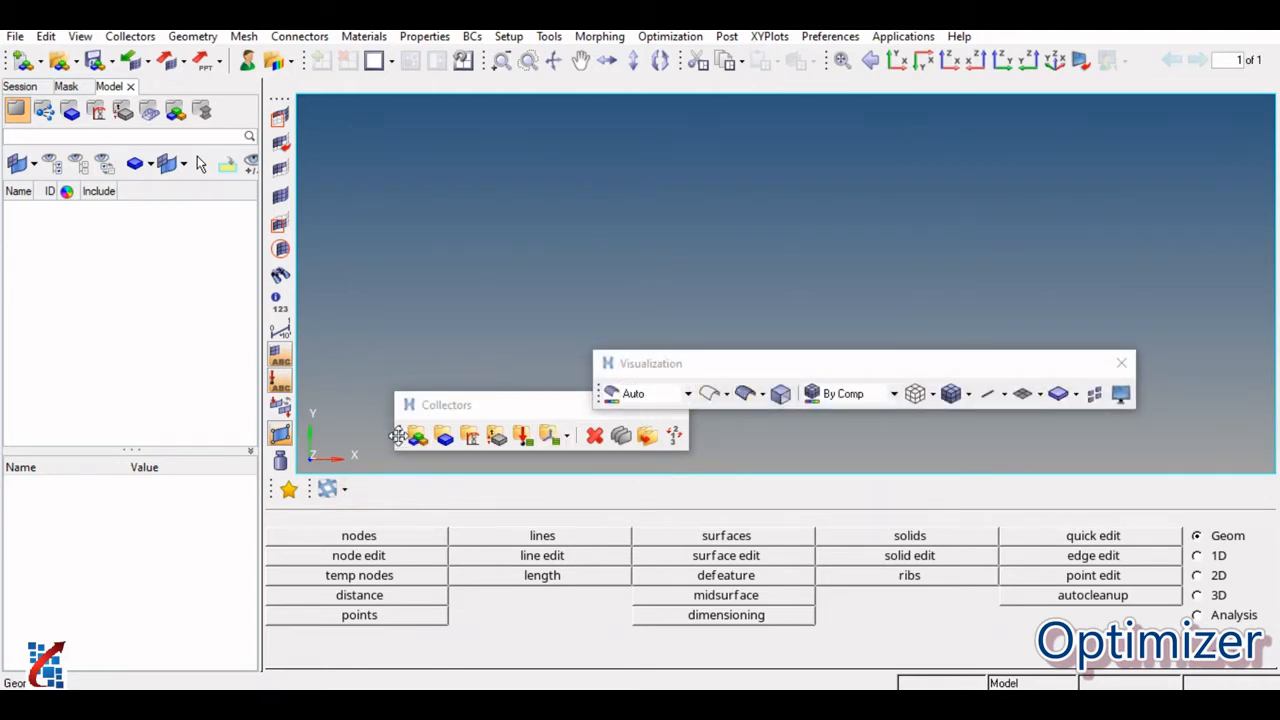
Dock the floating Collectors and Visualization toolbars side by side in the row beneath the graphics area.
left_click_drag(395, 440, 372, 490)
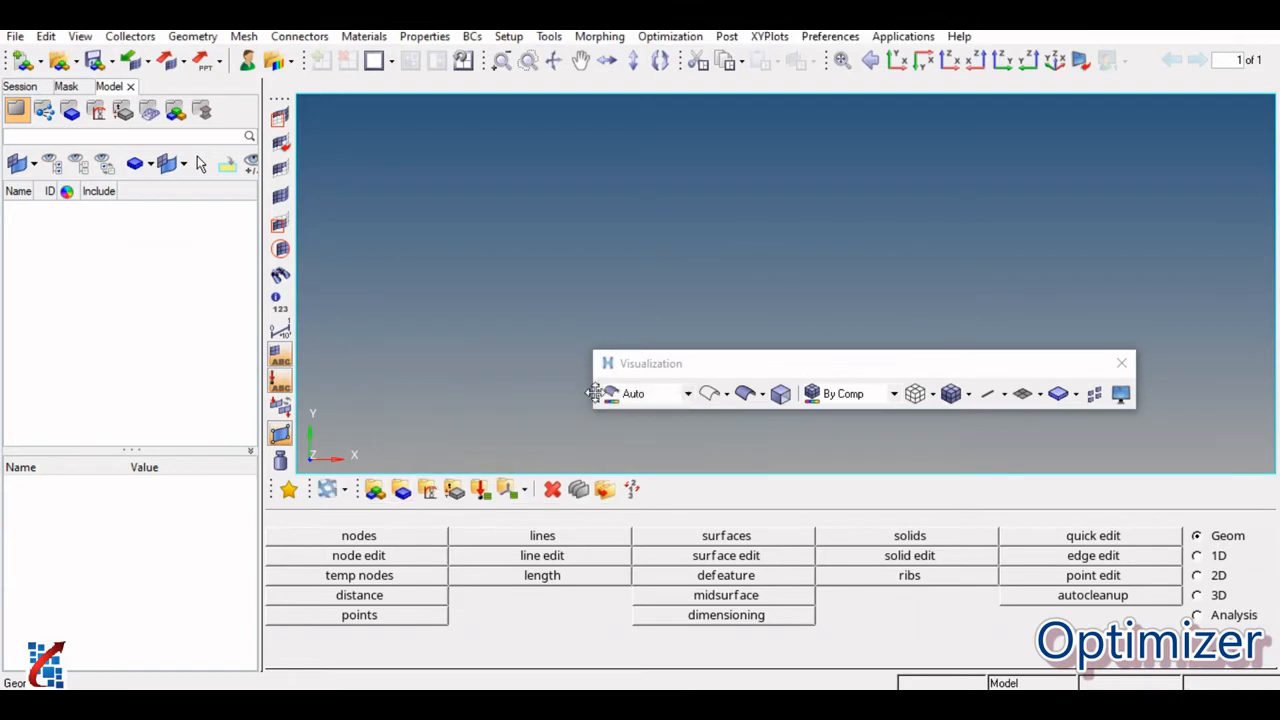
left_click_drag(595, 393, 662, 489)
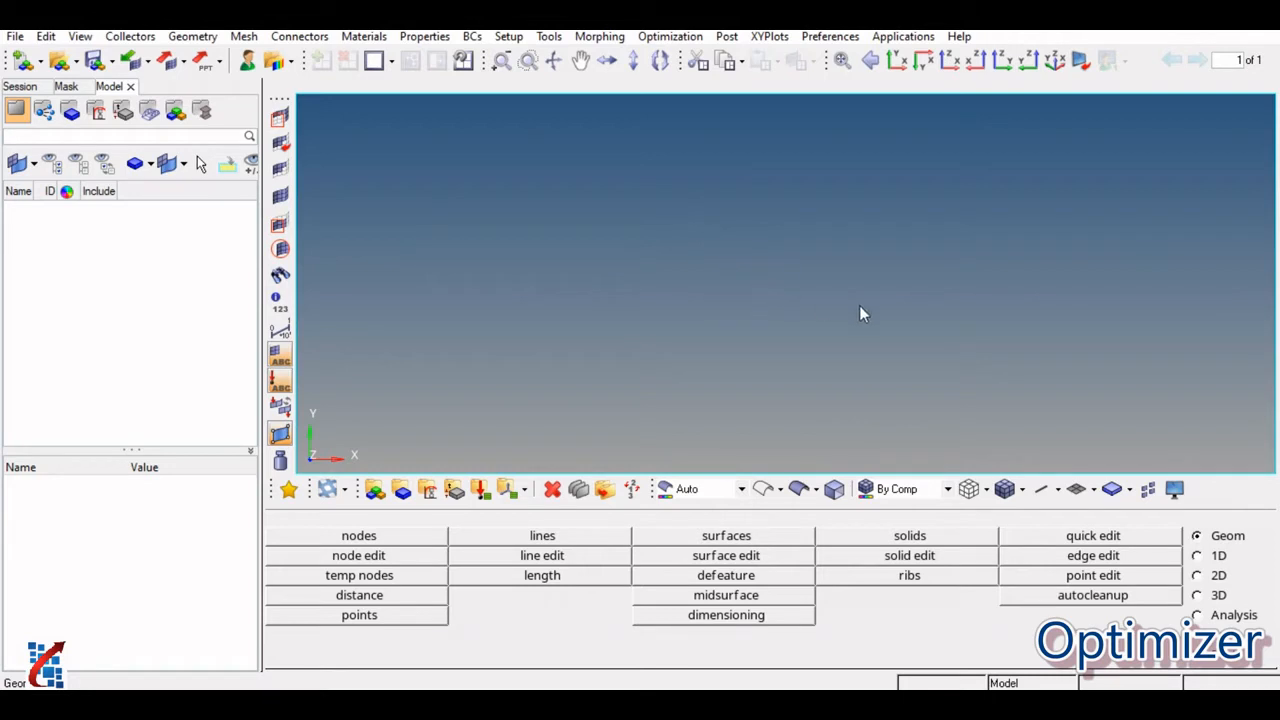
Examine the tools on the 1D, 2D, 3D, Analysis and Geom pages, including the node creation options.
left_click(1217, 575)
left_click(1217, 595)
left_click(1220, 615)
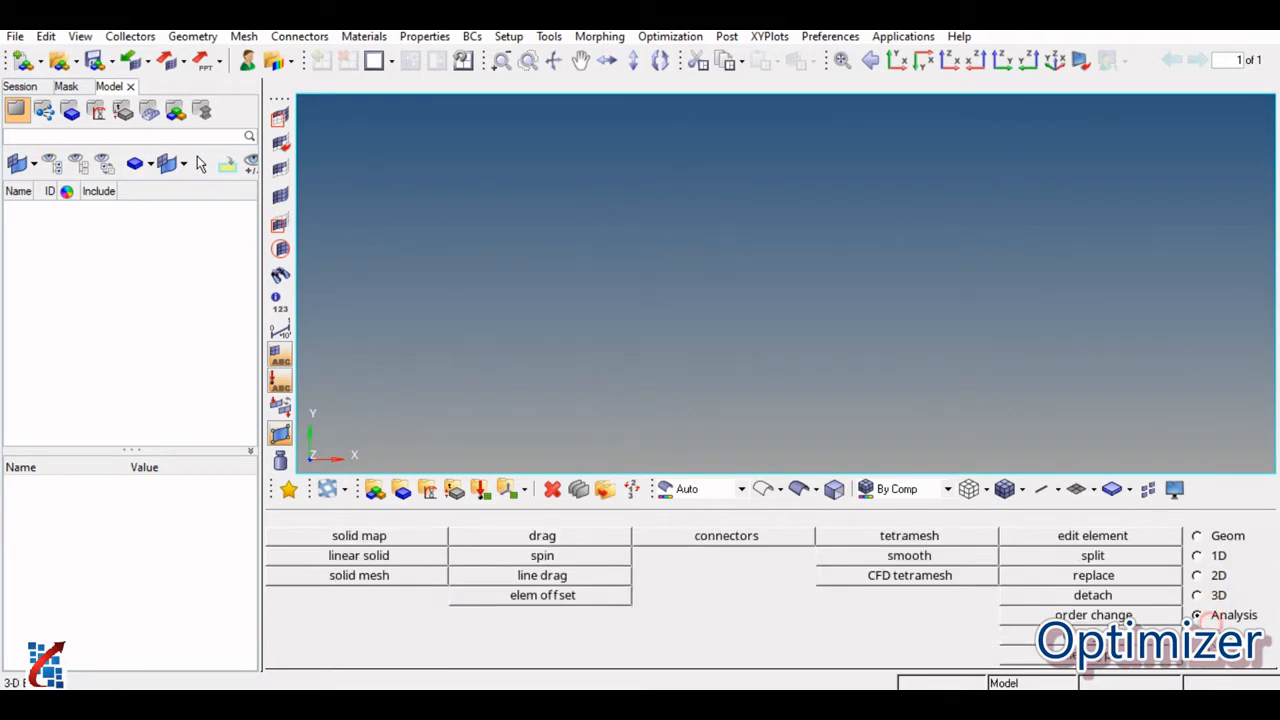
left_click(1214, 635)
left_click(1214, 656)
left_click(1216, 595)
left_click(1205, 560)
left_click(1208, 538)
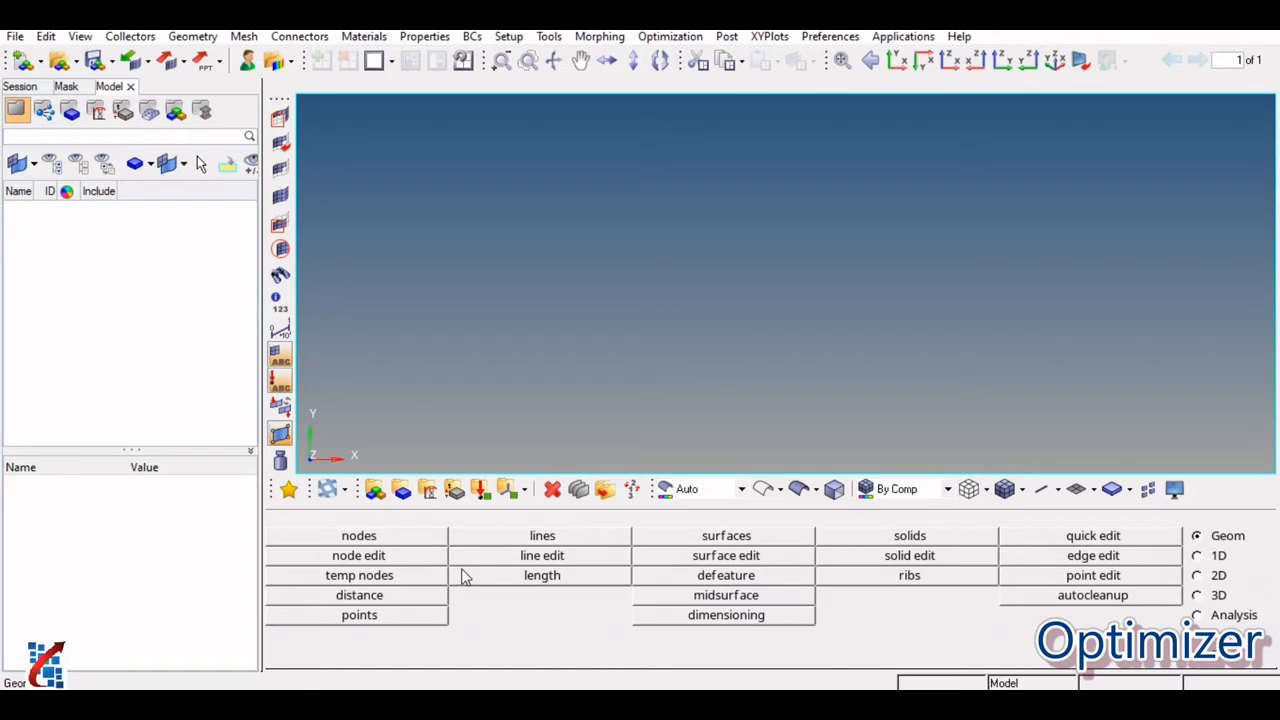
left_click(349, 540)
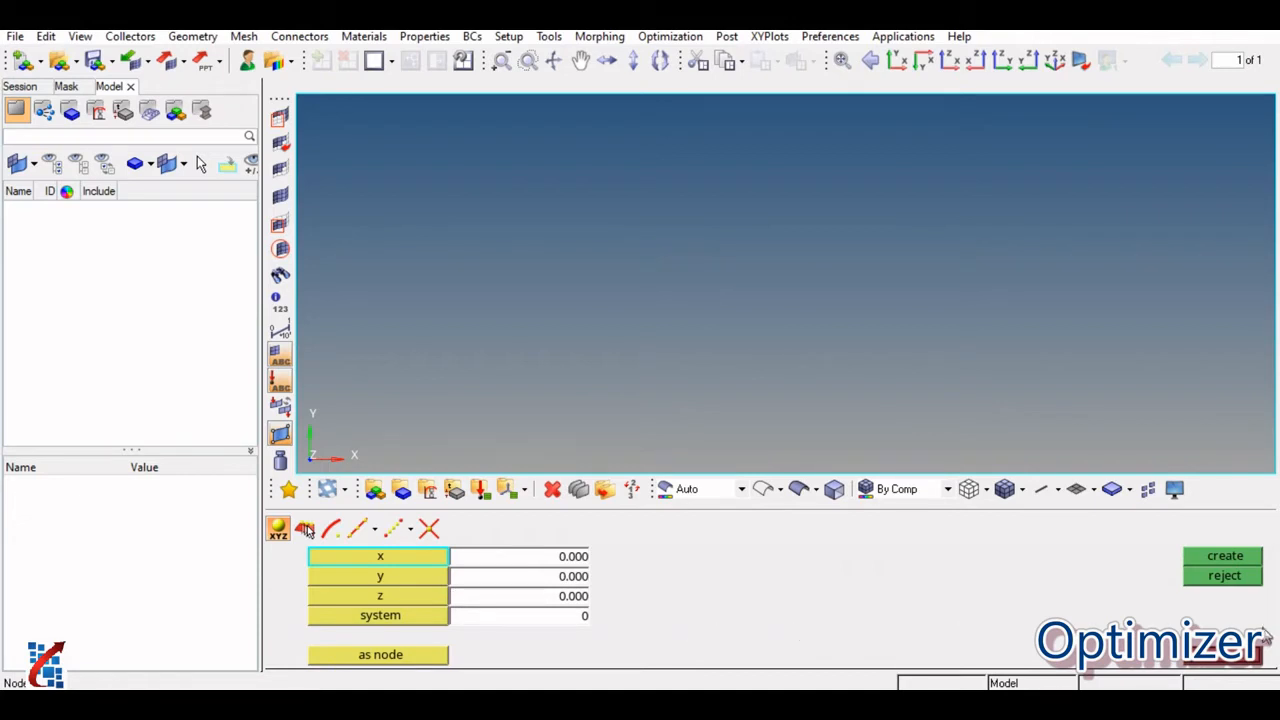
left_click(1247, 663)
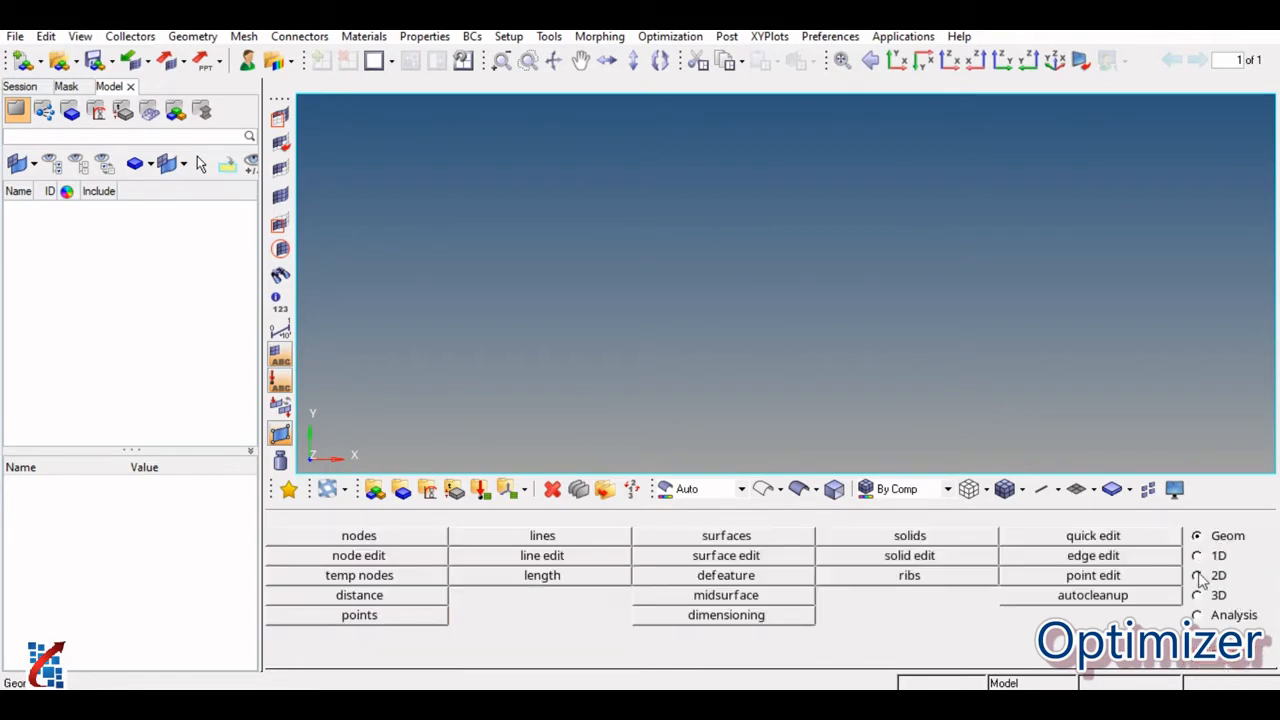
left_click(359, 537)
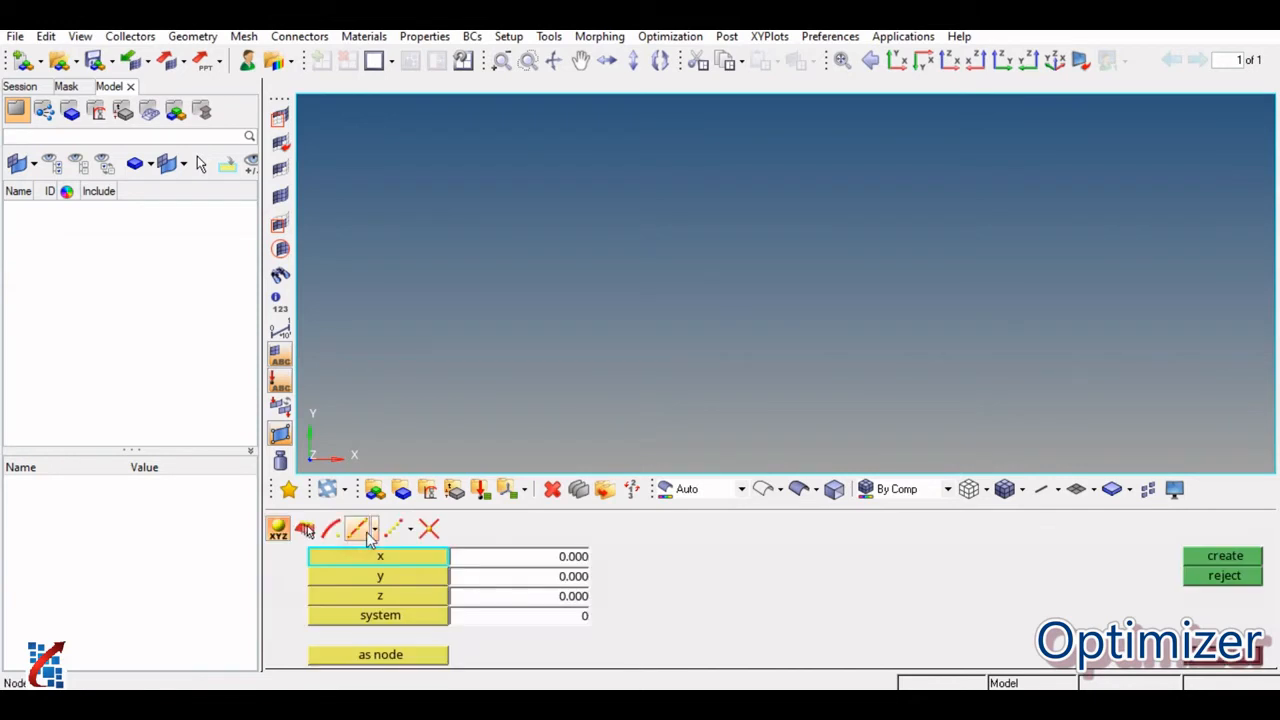
left_click(1256, 667)
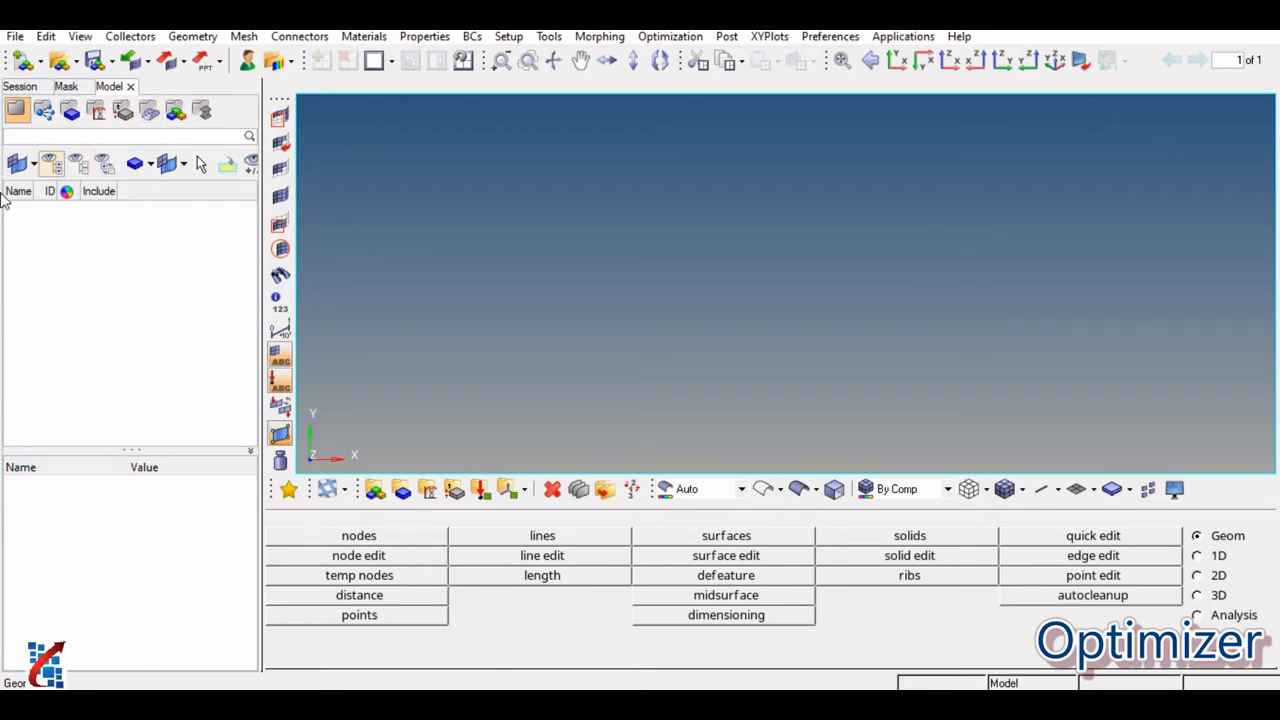
left_click(68, 86)
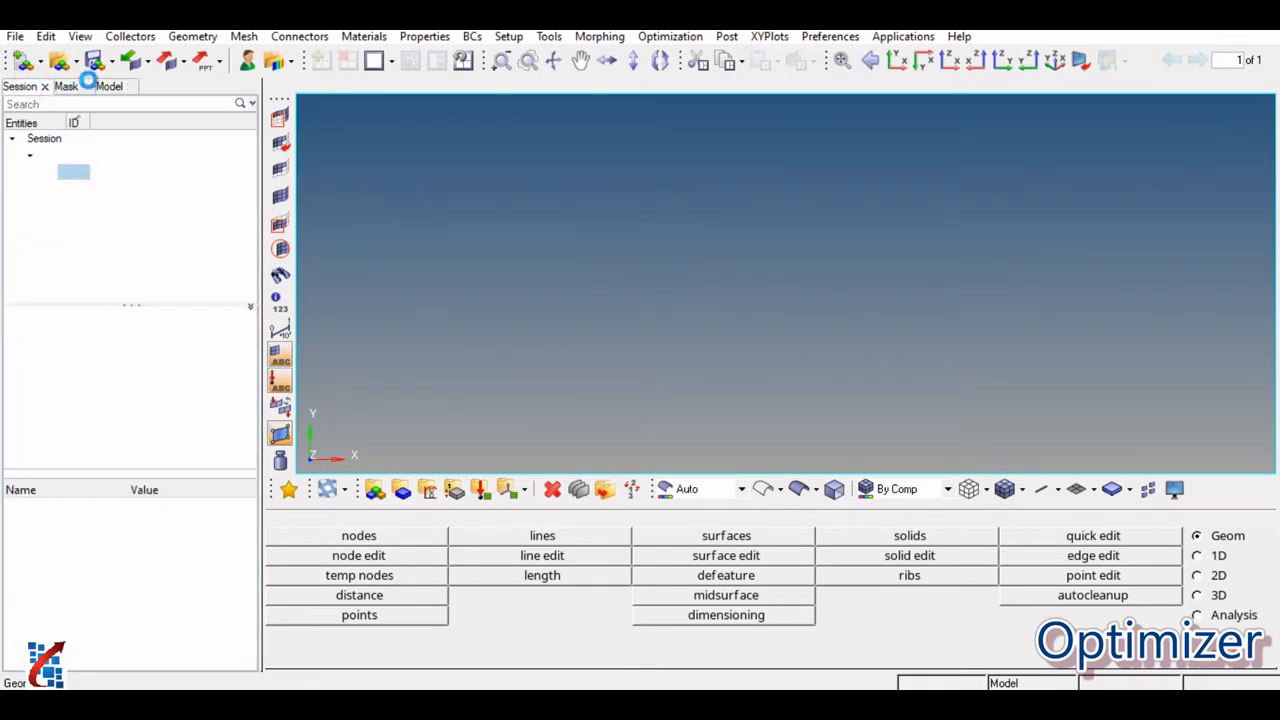
left_click(108, 86)
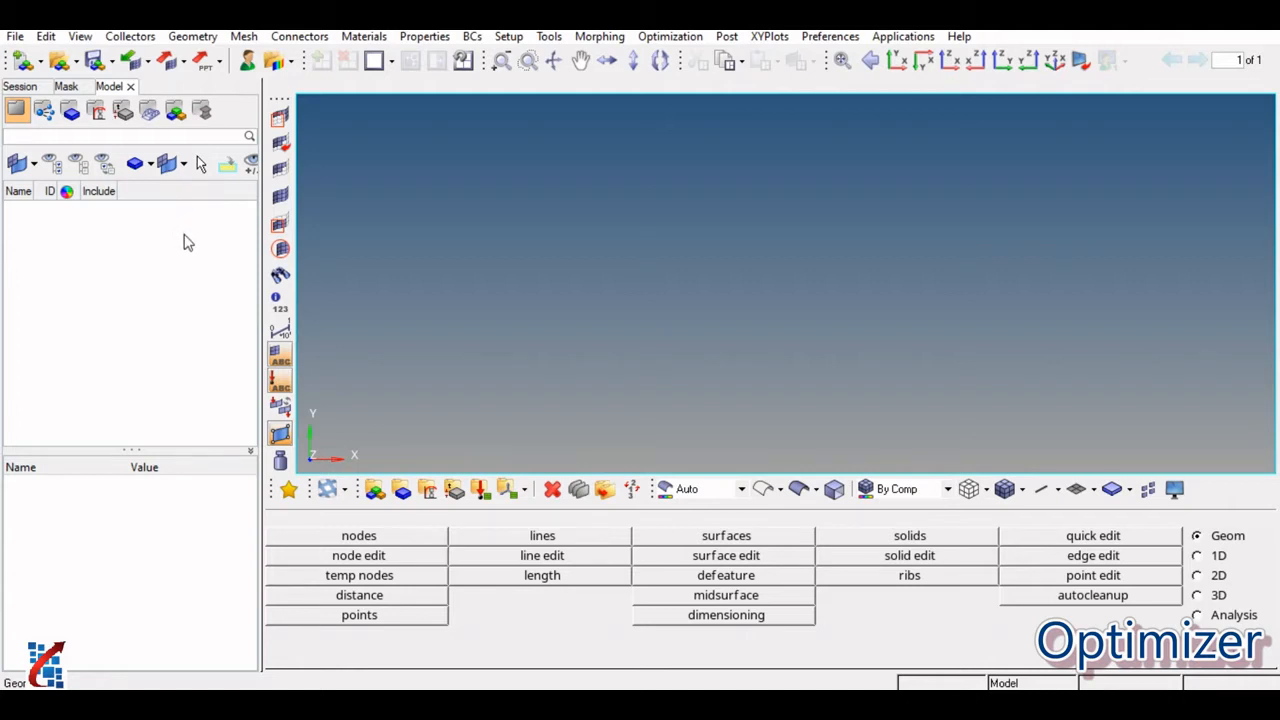
left_click(79, 37)
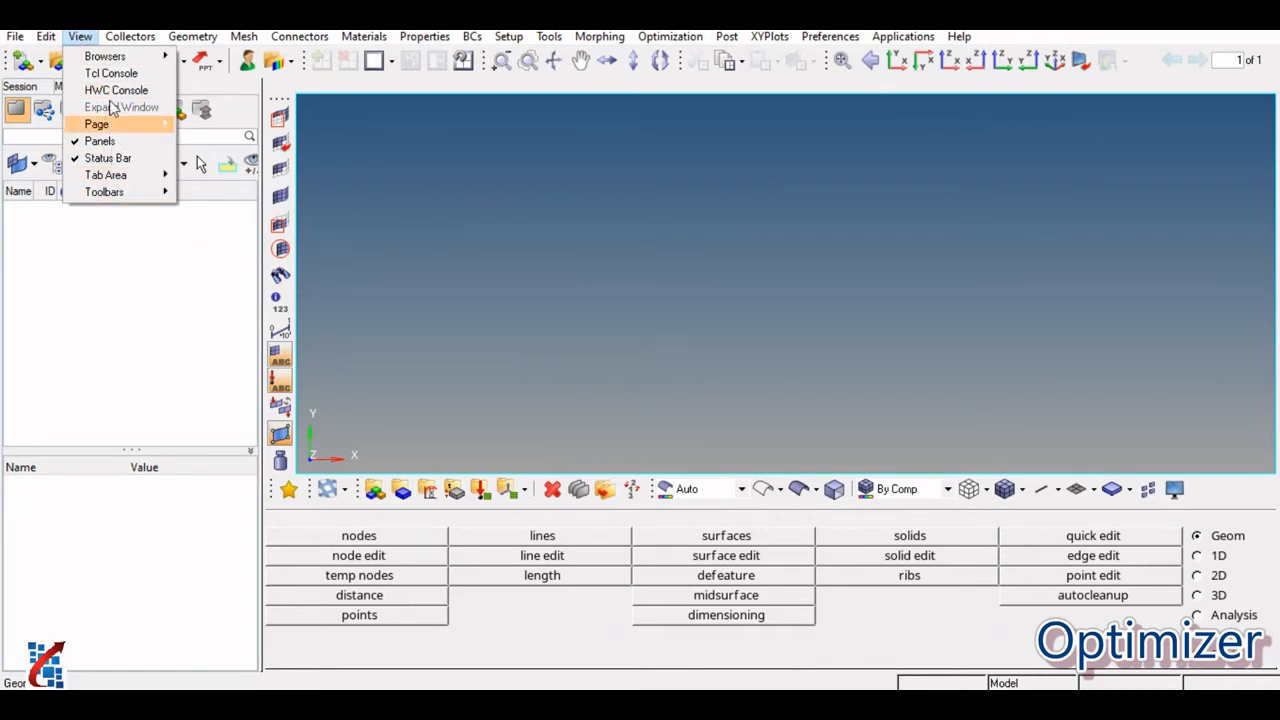
left_click(611, 241)
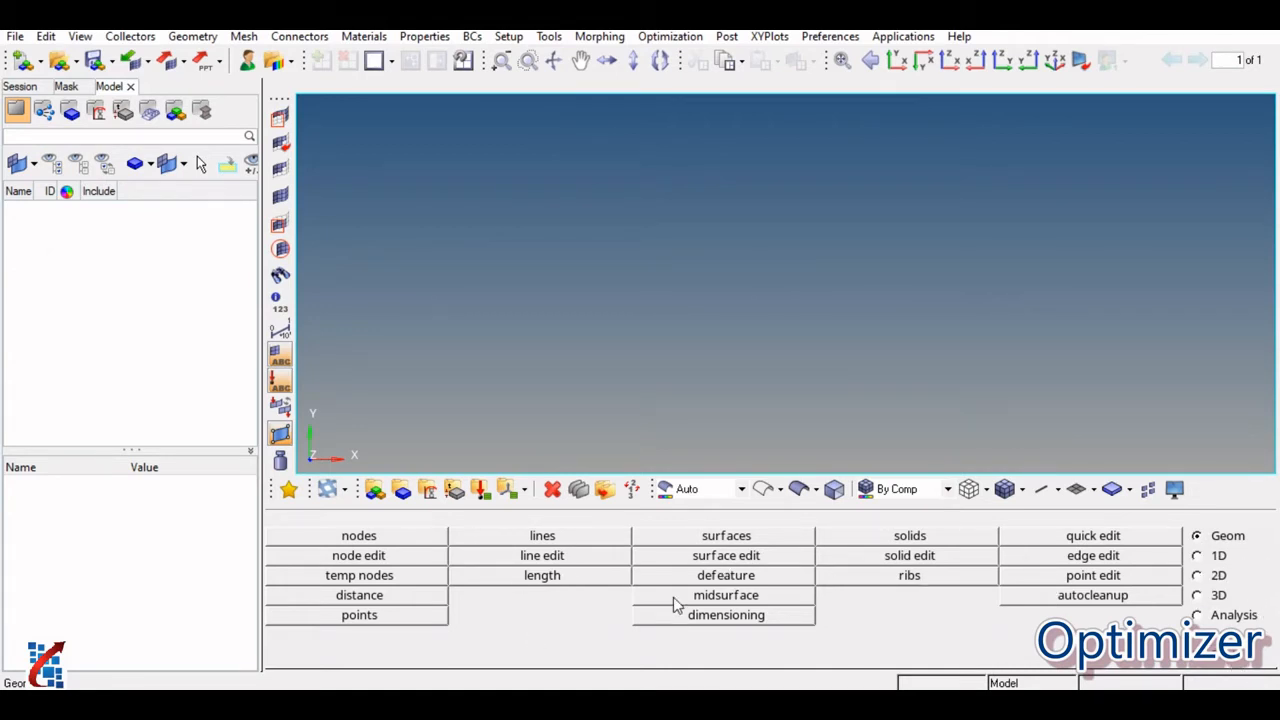
left_click(410, 537)
key("Escape")
left_click(359, 535)
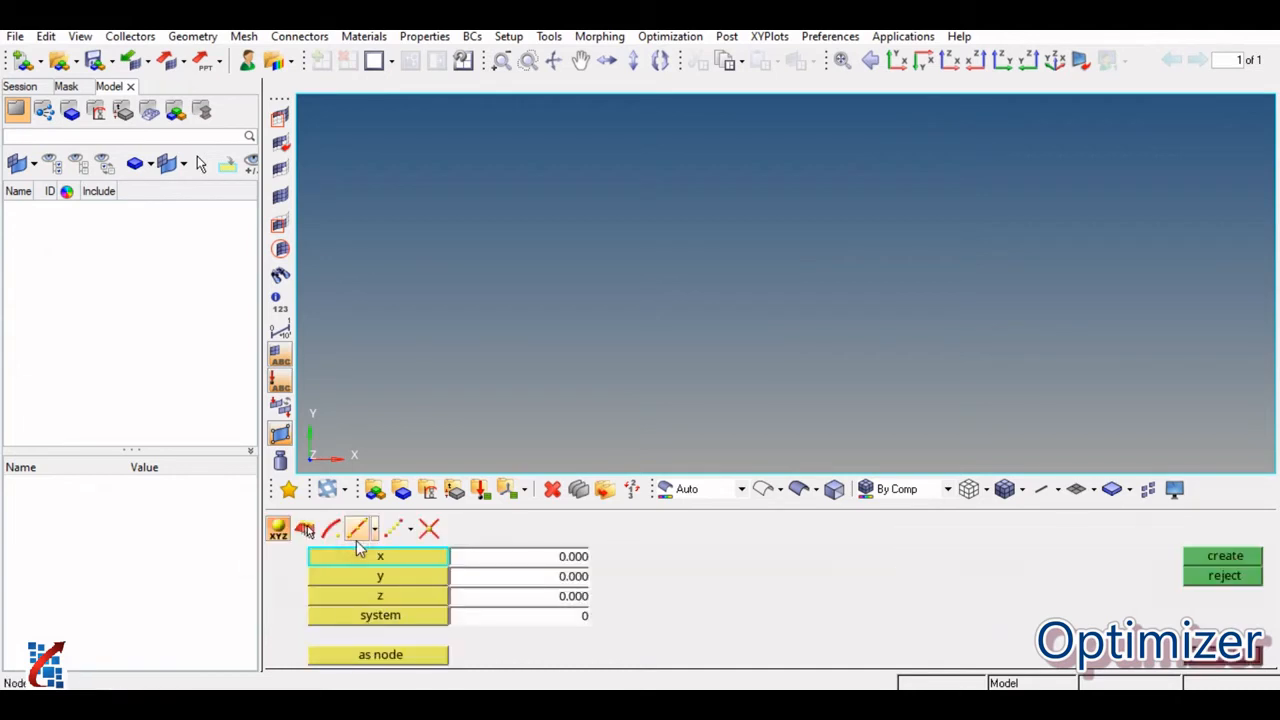
left_click(1232, 661)
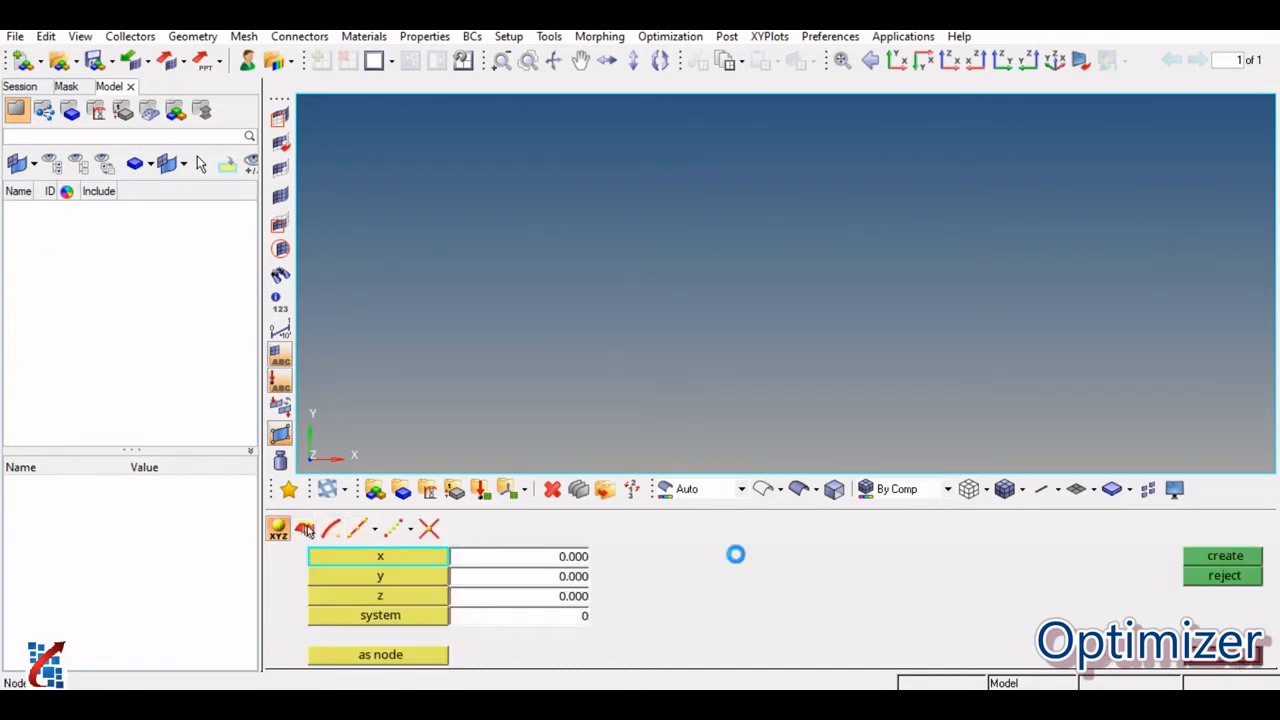
Create a line from the origin (0, 0, 0) to the end point (500, 0, 0) and fit it in the view.
left_click(548, 537)
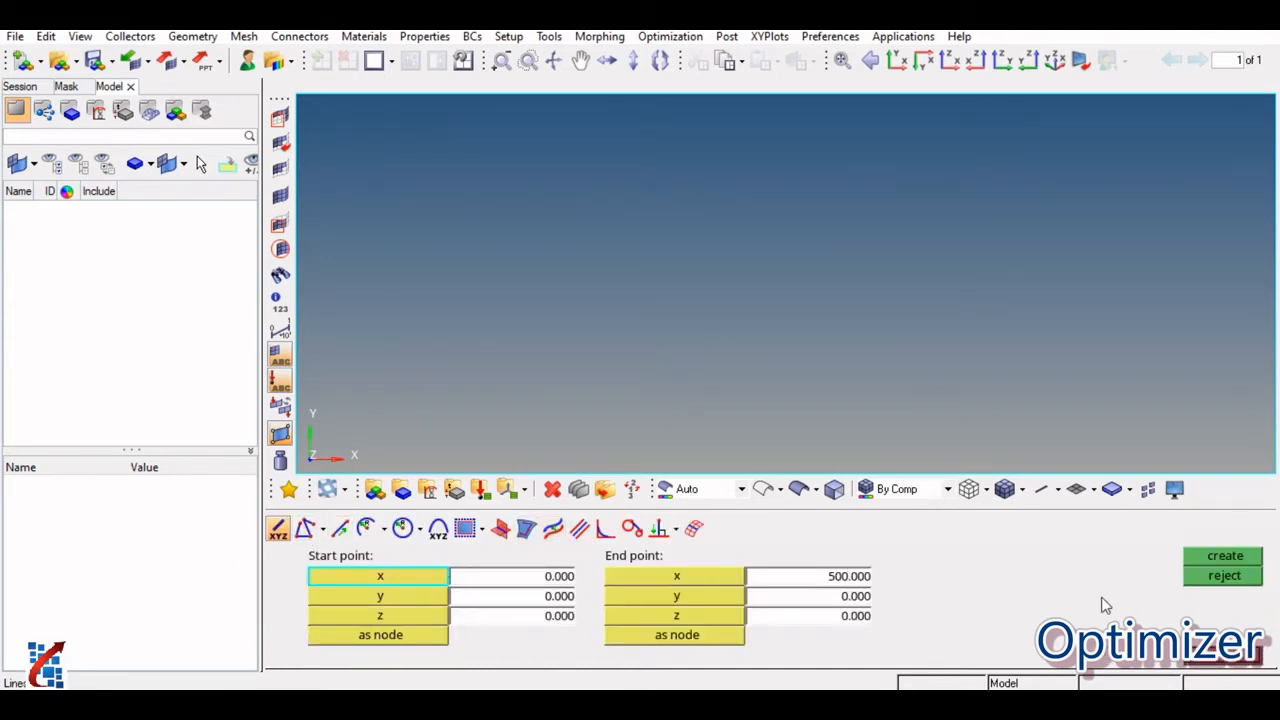
left_click(1219, 560)
left_click(1232, 656)
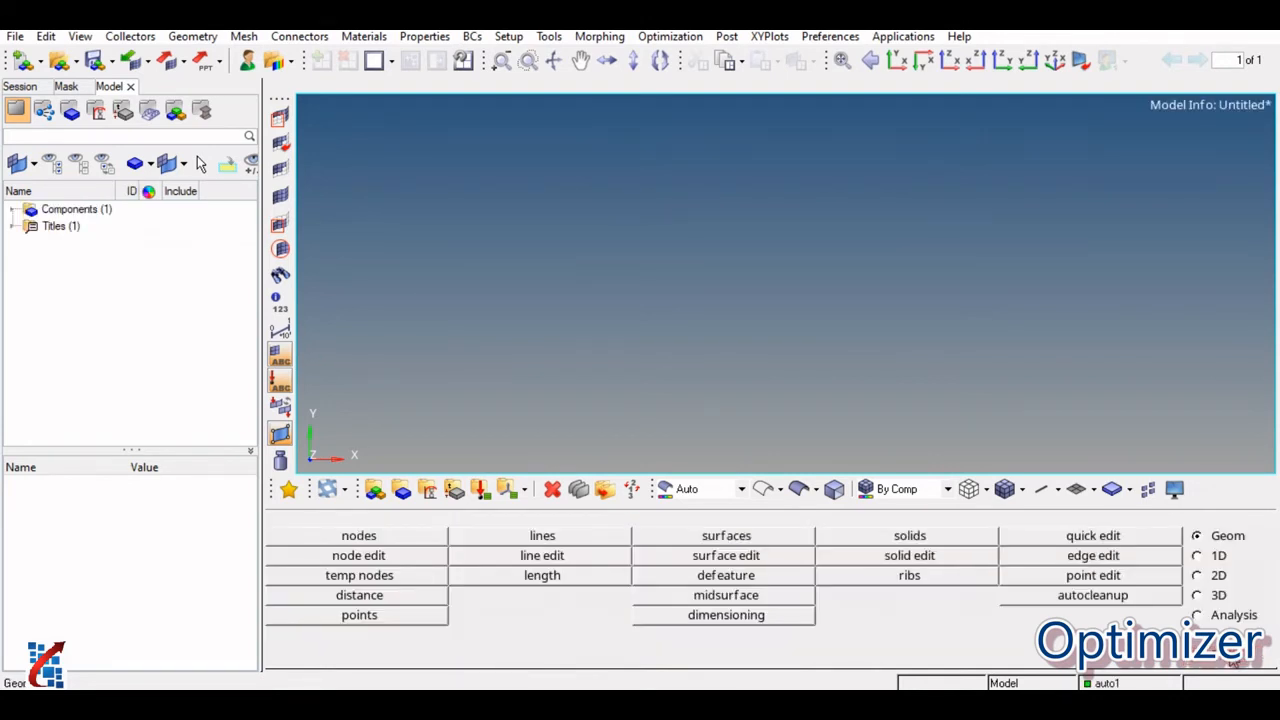
left_click(840, 62)
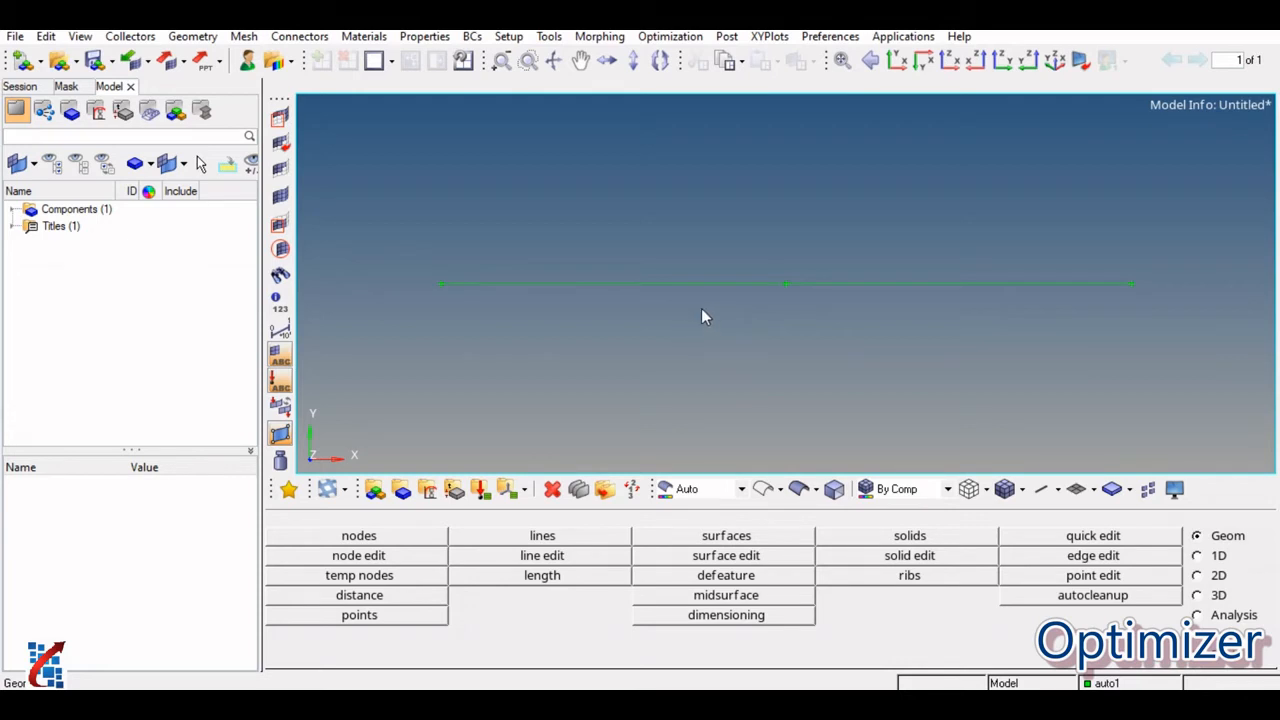
Examine the line by panning, rotating and zooming the model view with direct view control.
right_click_drag(818, 298, 799, 316, "ctrl")
right_click_drag(920, 320, 890, 322, "ctrl")
mouse_move(997, 314)
right_mouse_down("ctrl")
mouse_move(811, 309)
mouse_move(937, 334)
right_mouse_up("ctrl")
mouse_move(867, 307)
right_mouse_down("ctrl")
mouse_move(871, 317)
mouse_move(868, 300)
right_mouse_up("ctrl")
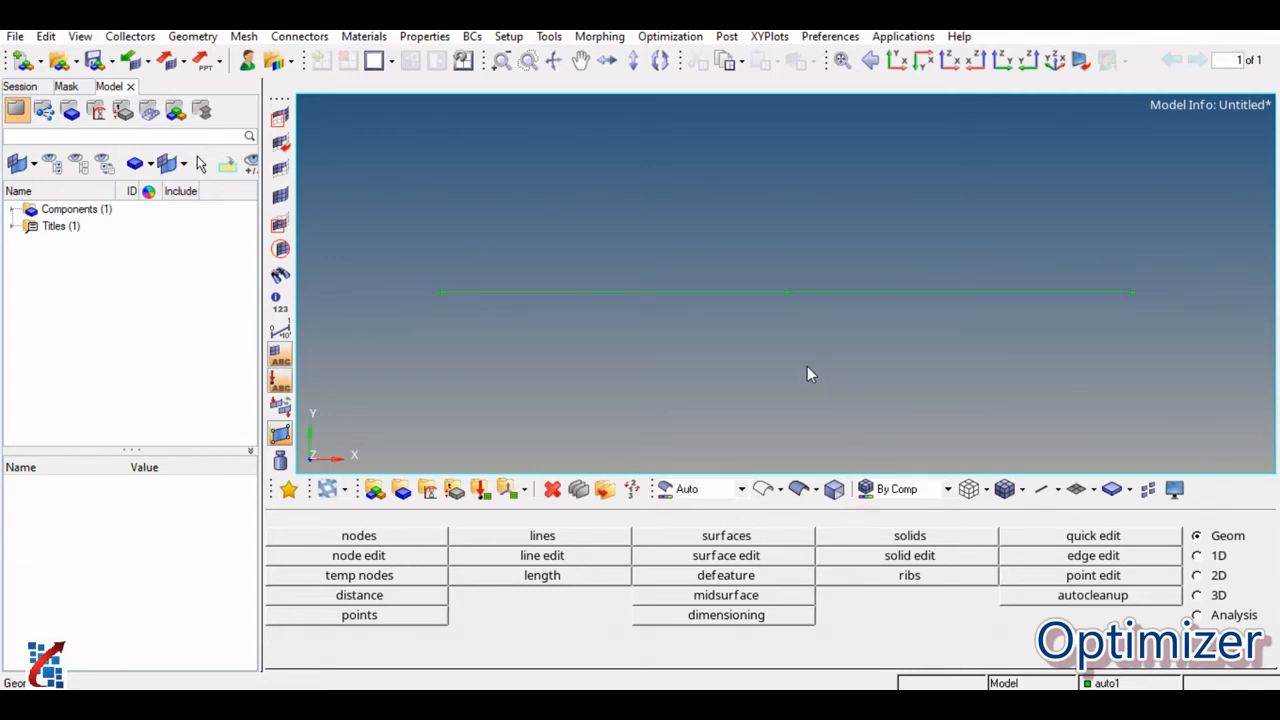
mouse_move(755, 337)
left_mouse_down("ctrl")
mouse_move(926, 297)
mouse_move(1057, 323)
mouse_move(651, 277)
mouse_move(780, 331)
mouse_move(932, 282)
mouse_move(680, 337)
mouse_move(814, 277)
mouse_move(645, 229)
mouse_move(826, 231)
mouse_move(771, 249)
mouse_move(843, 263)
mouse_move(830, 264)
mouse_move(836, 311)
left_mouse_up("ctrl")
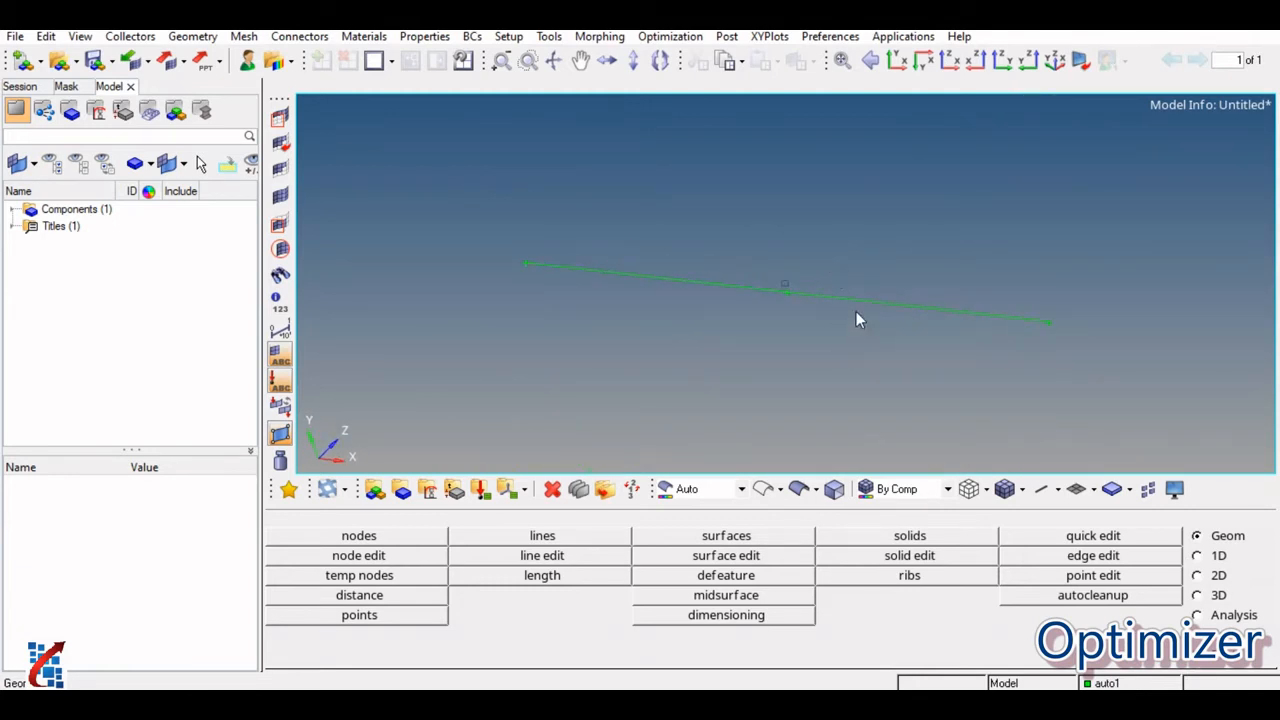
scroll(856, 311, "down", 3, "ctrl")
scroll(856, 311, "up", 3, "ctrl")
scroll(856, 311, "down", 3, "ctrl")
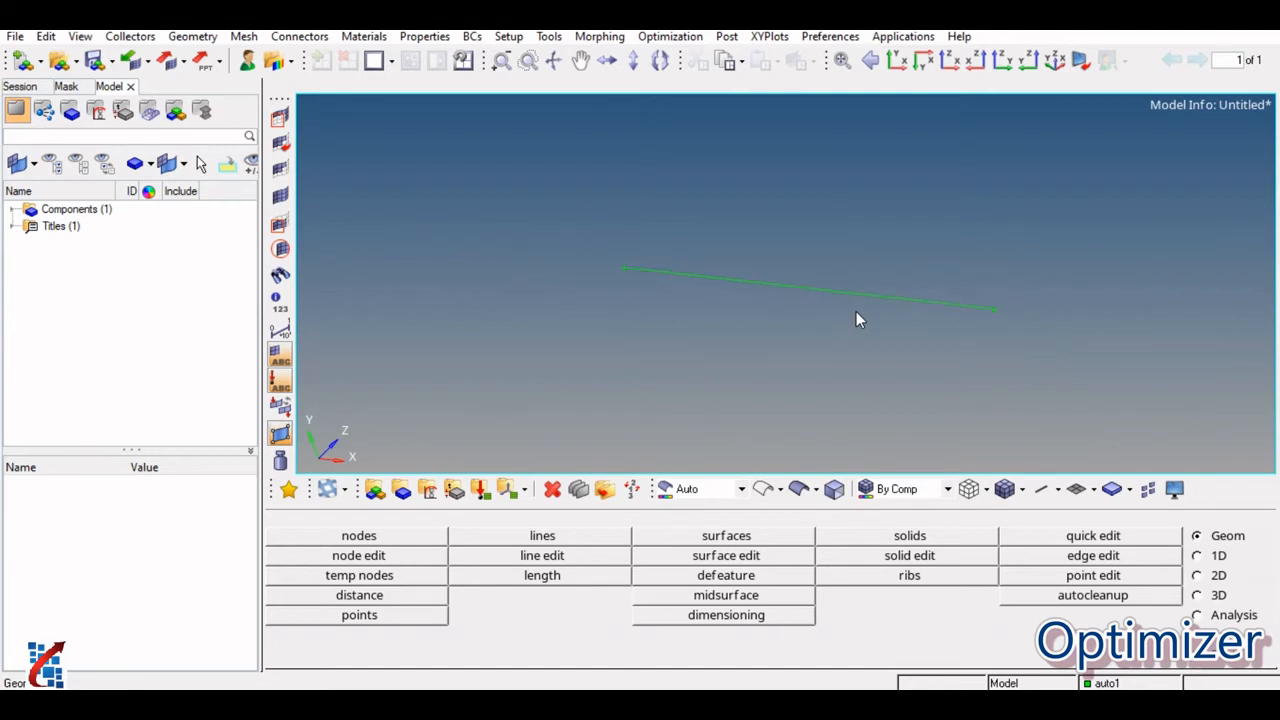
scroll(861, 317, "up", 3, "ctrl")
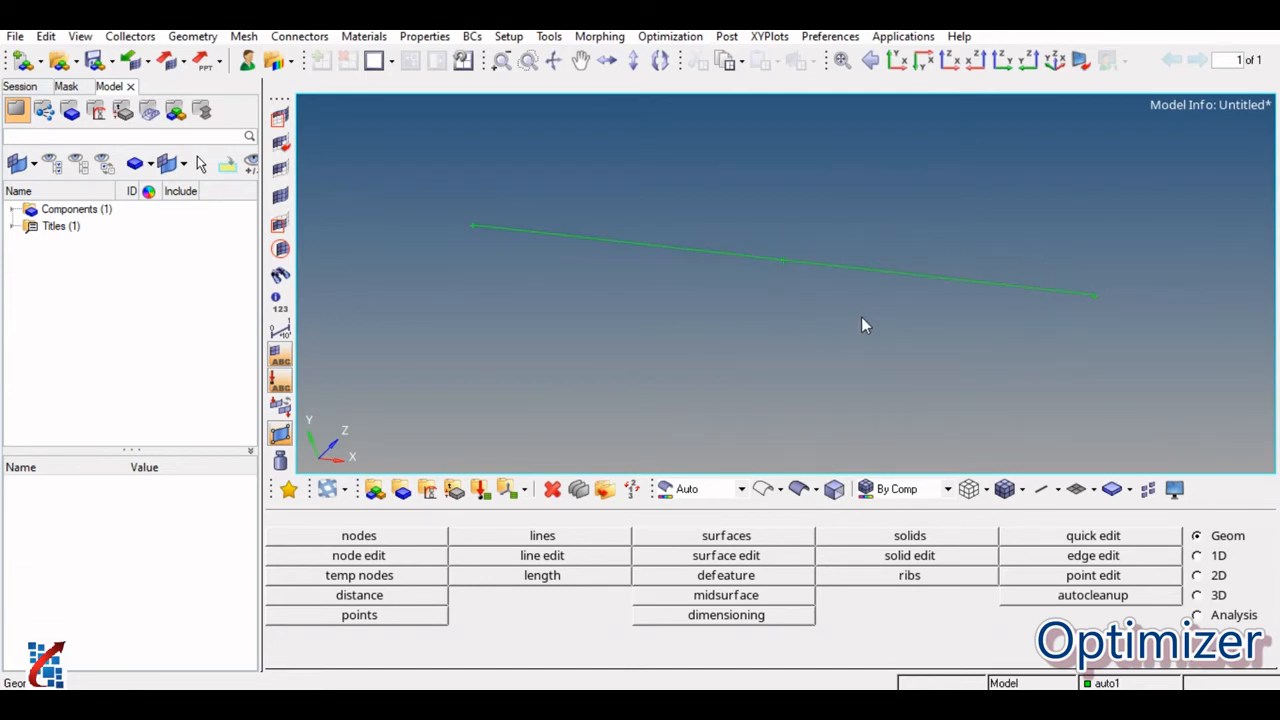
scroll(861, 317, "down", 3, "ctrl")
right_click_drag(832, 287, 806, 297, "ctrl")
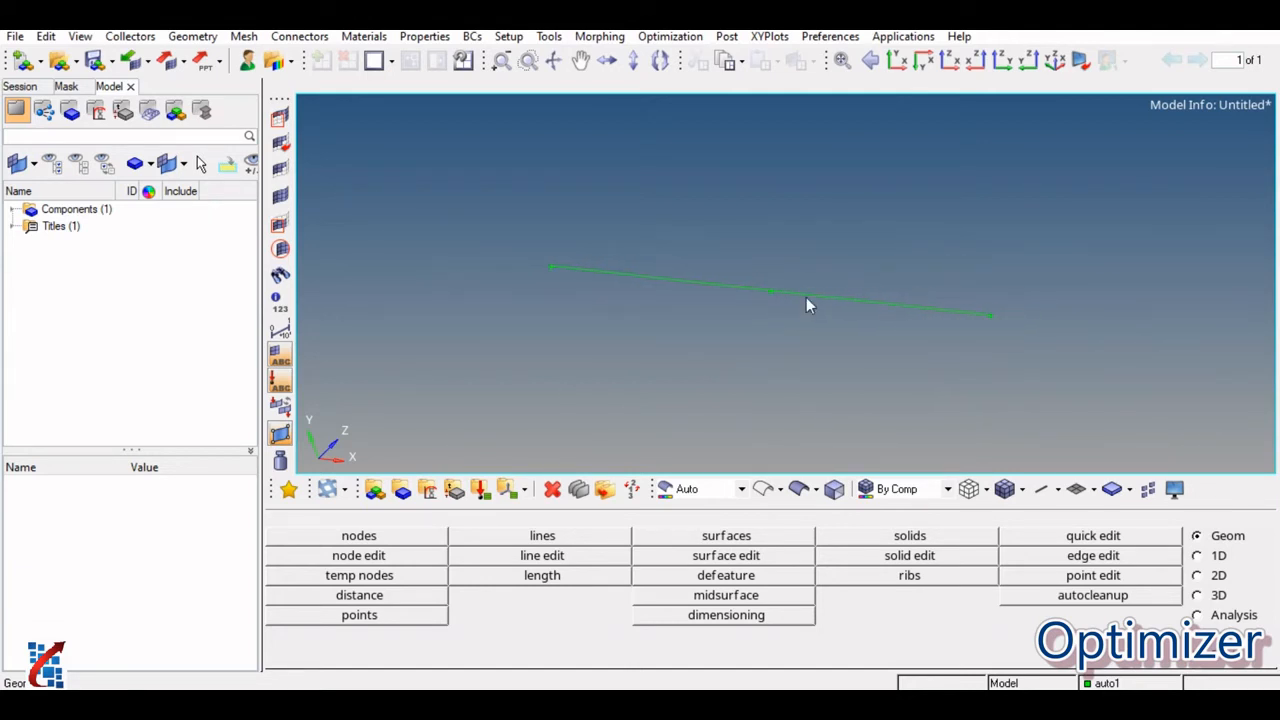
left_click_drag(736, 311, 821, 285, "ctrl")
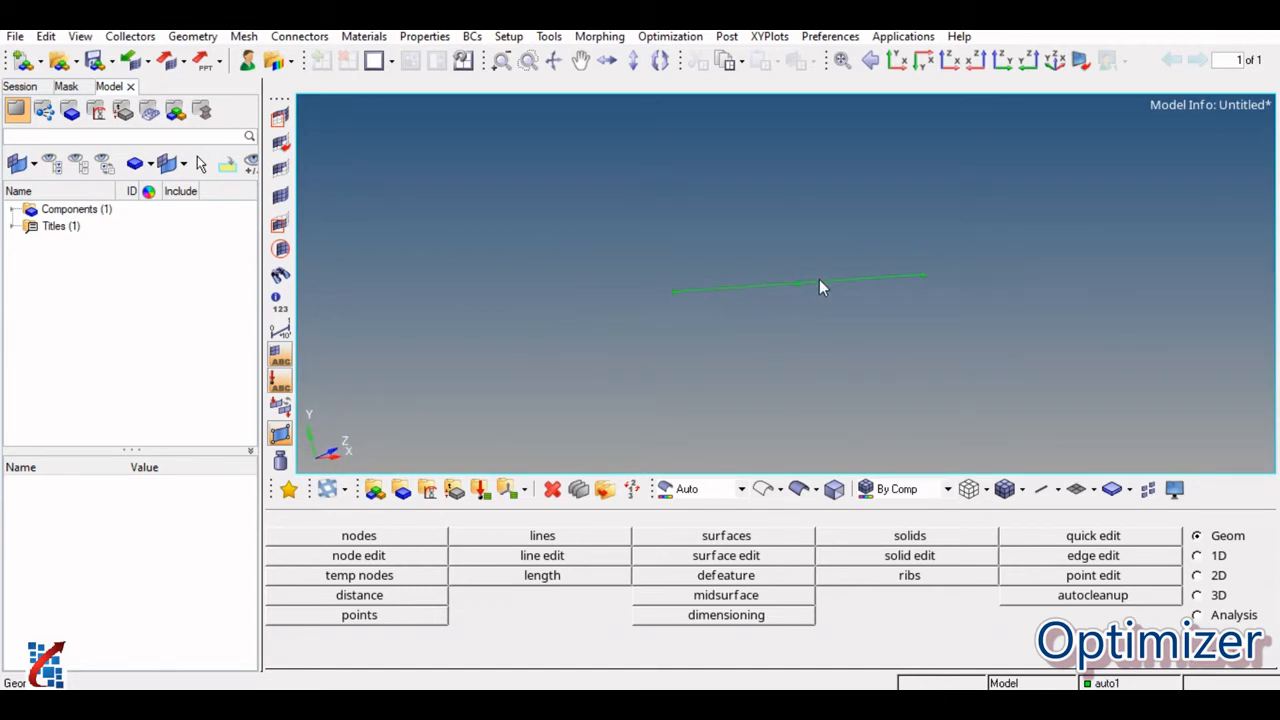
scroll(822, 291, "up", 3, "ctrl")
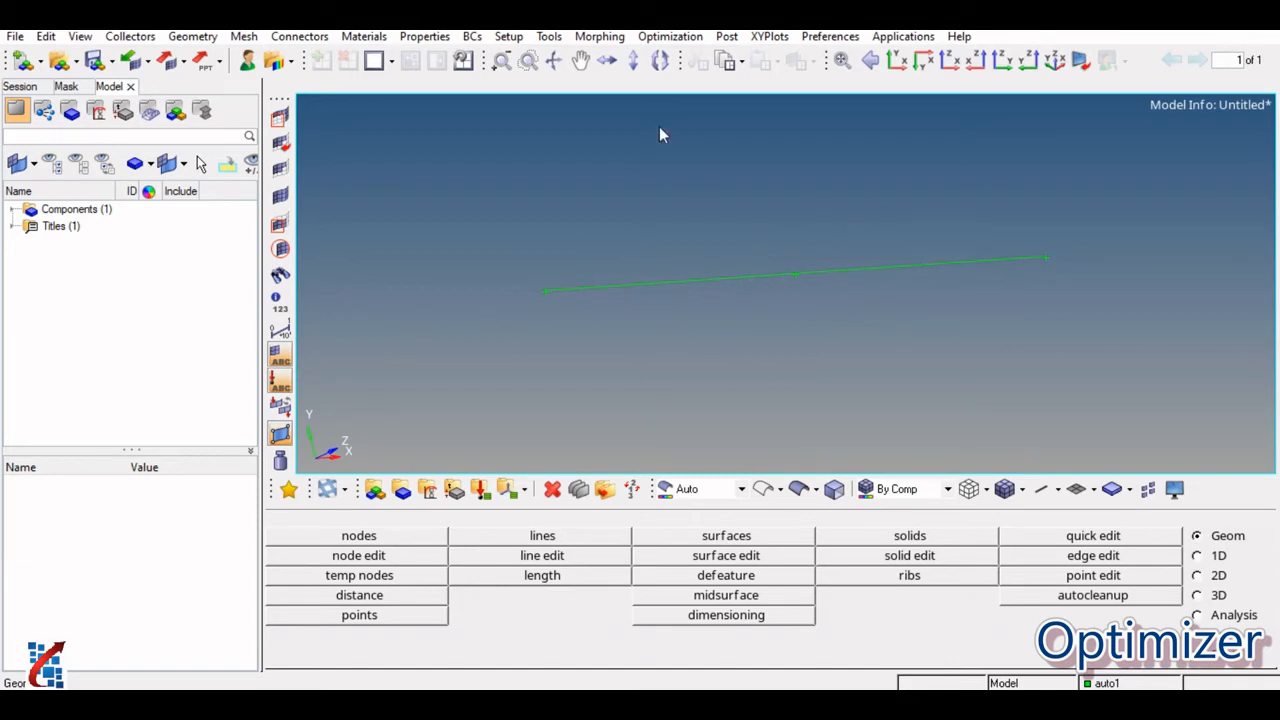
Undock the 3D View Controls toolbar and try its zoom, rotate and pan tools on the line.
left_click_drag(487, 60, 551, 160)
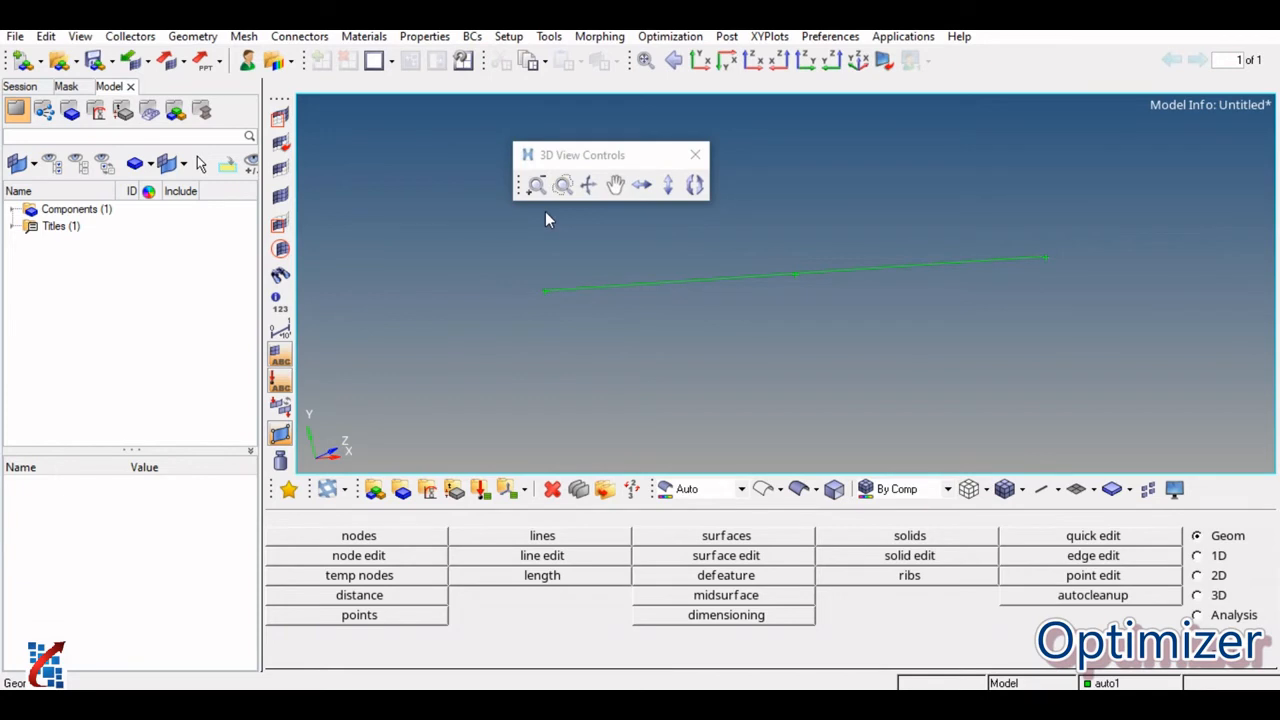
left_click(536, 186)
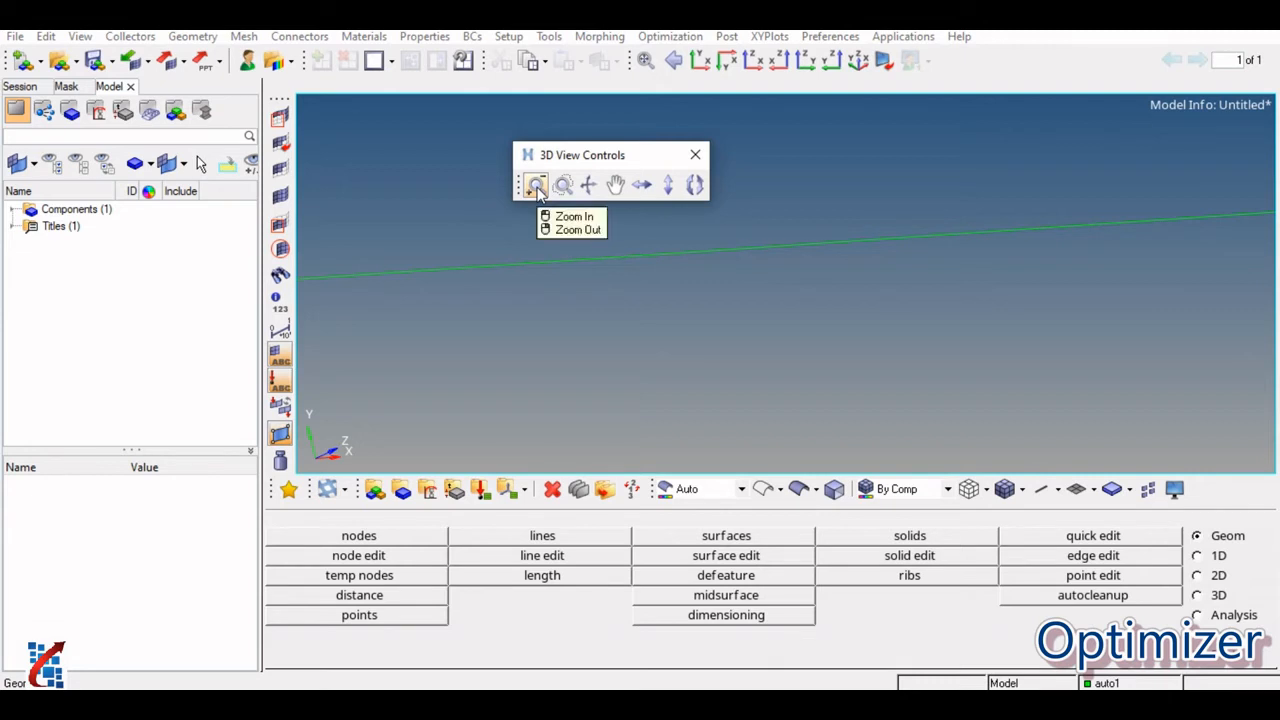
left_click(536, 186)
left_click(536, 186)
left_click(536, 186)
right_click(537, 187)
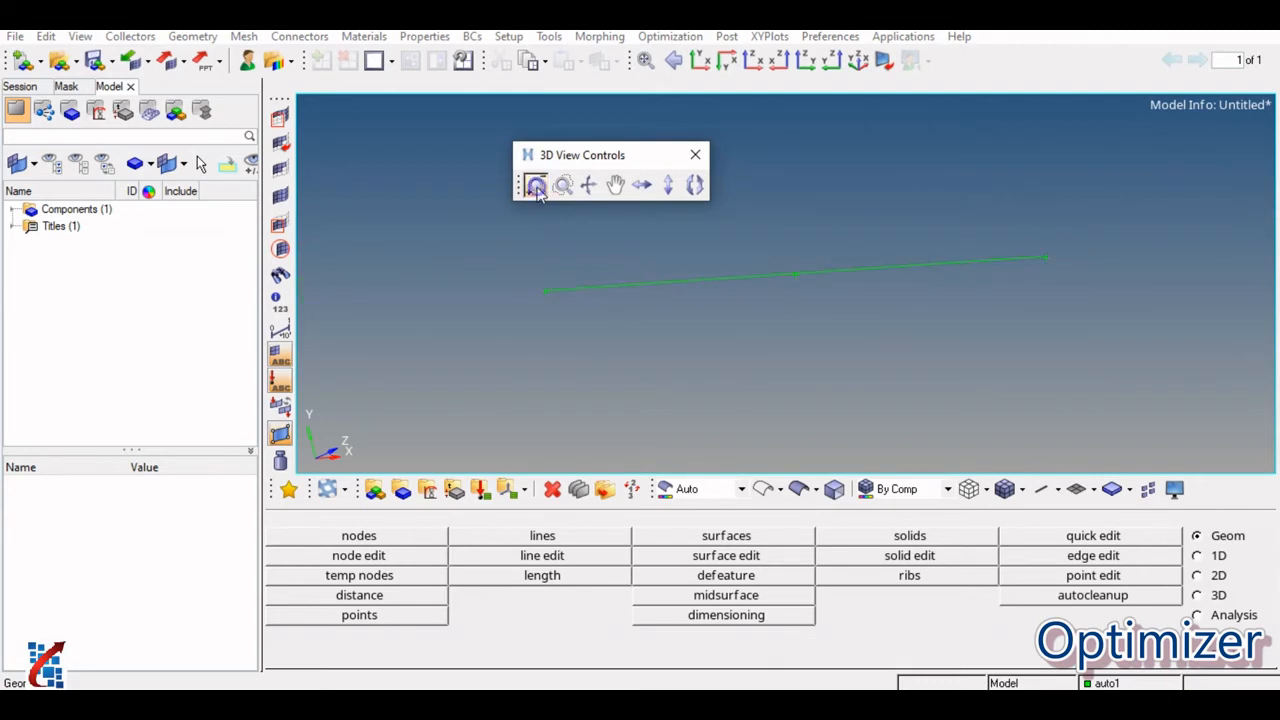
left_click(589, 192)
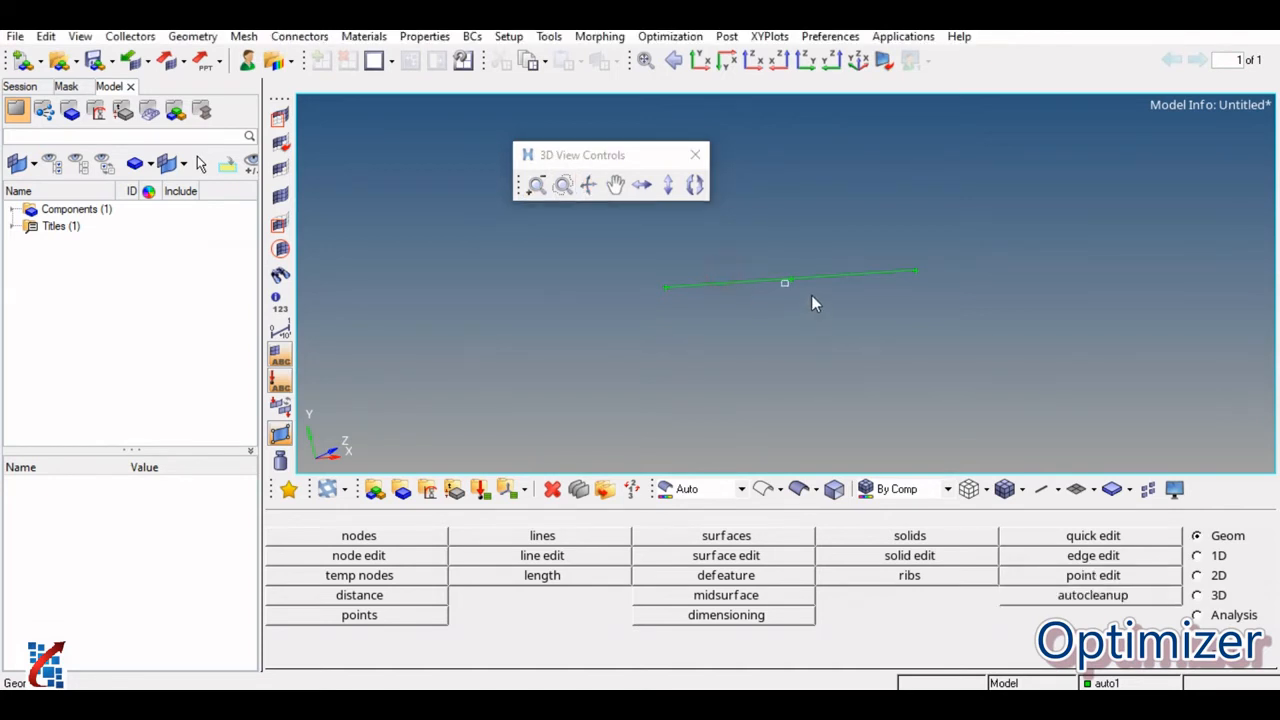
left_click(594, 192)
mouse_move(632, 226)
left_mouse_down()
mouse_move(826, 246)
mouse_move(680, 277)
mouse_move(631, 212)
left_mouse_up()
left_click(615, 185)
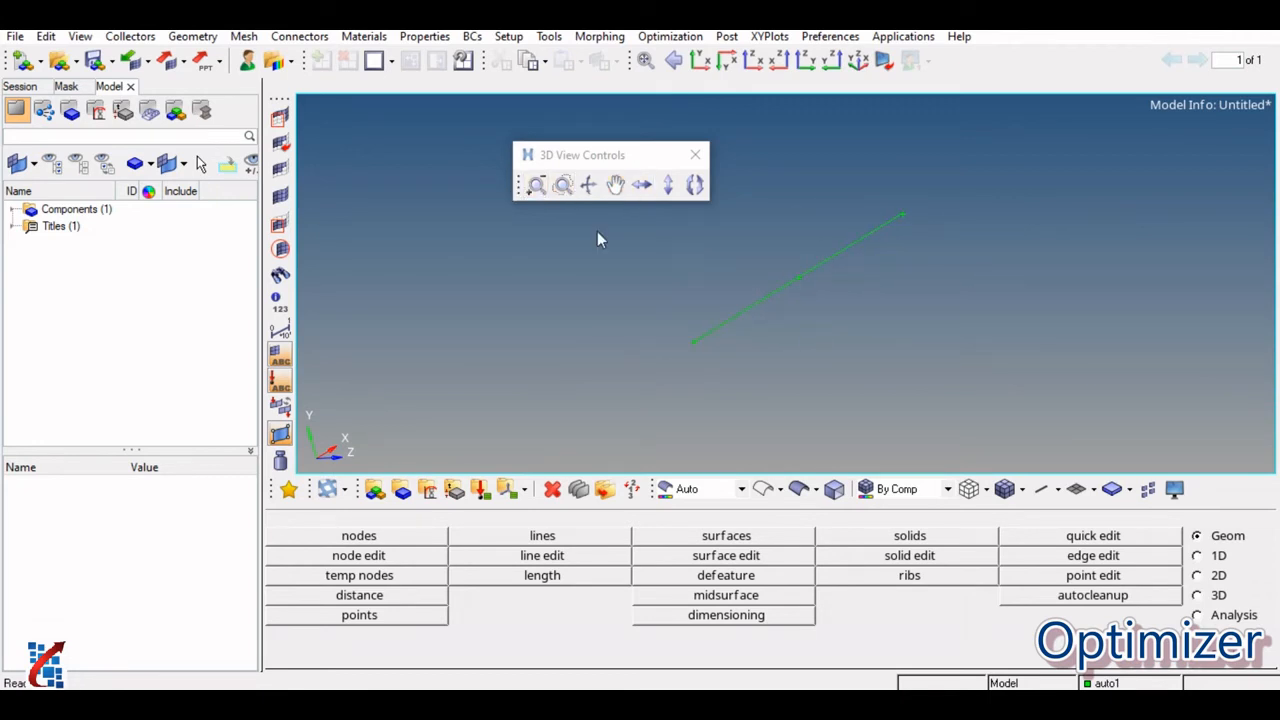
Dock the 3D View Controls toolbar back in the row above the graphics area, ahead of the Standard Views toolbar.
left_click_drag(516, 185, 955, 60)
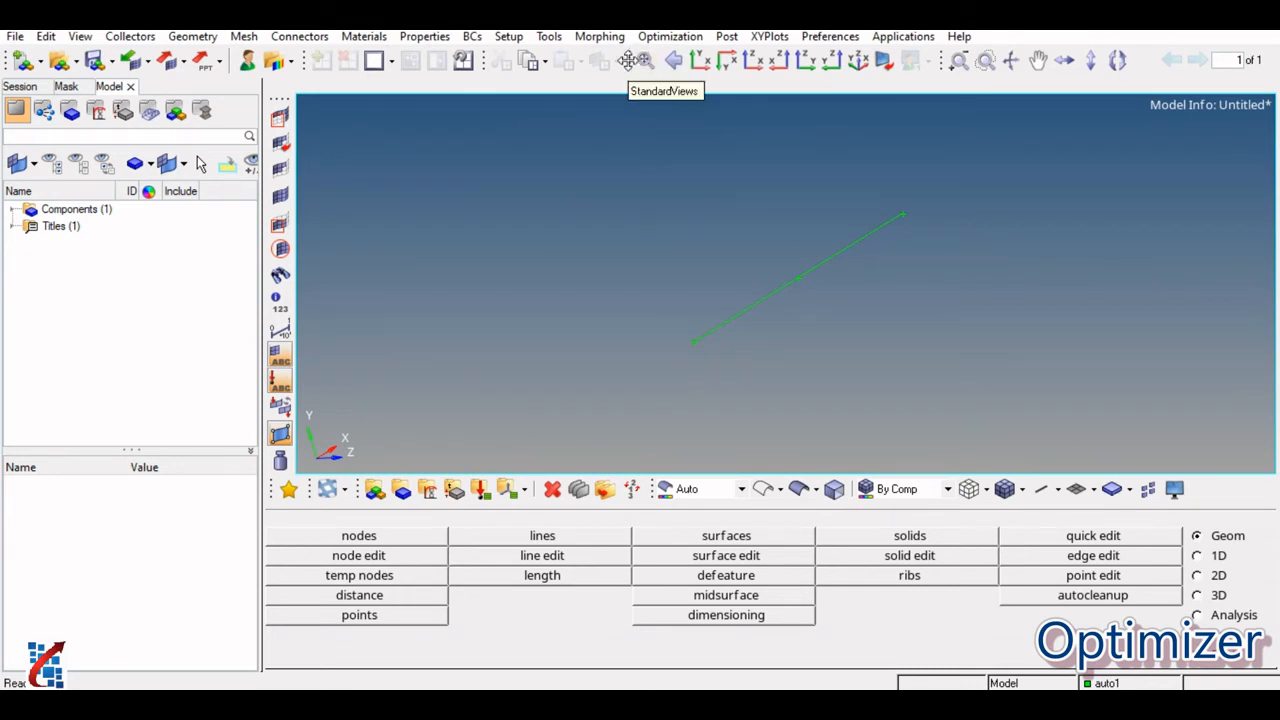
left_click_drag(627, 68, 868, 76)
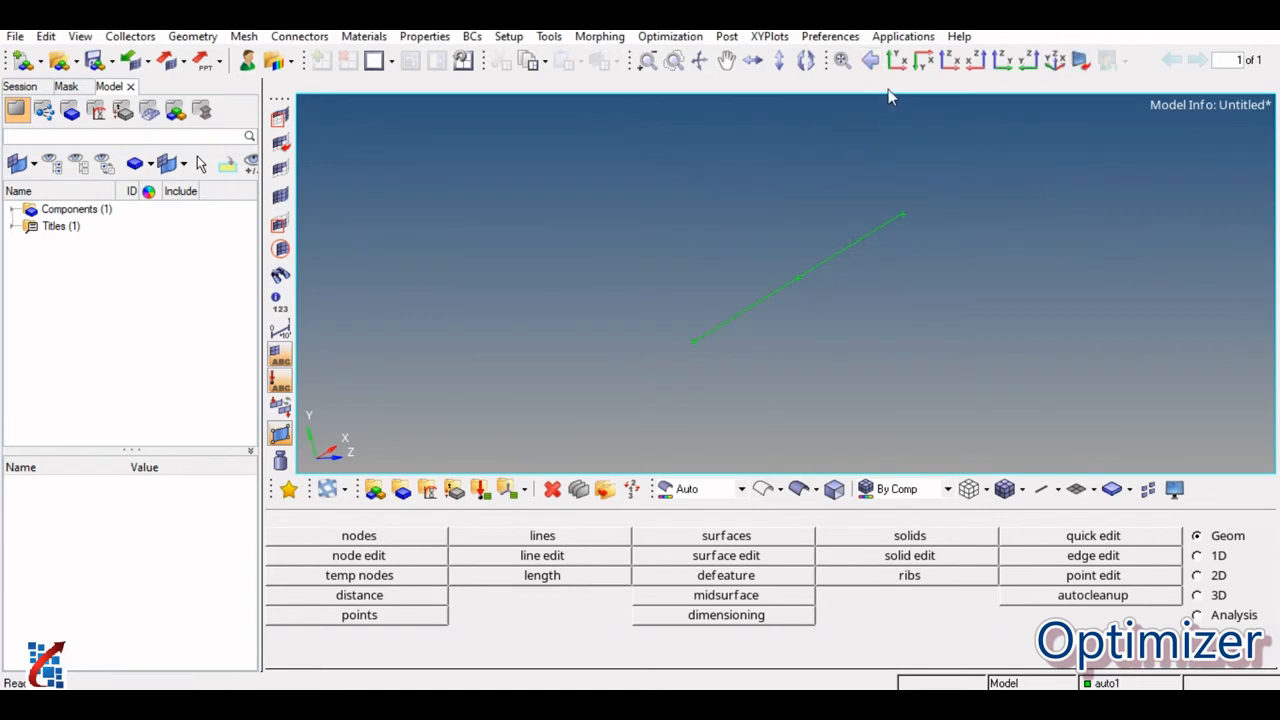
View the line in the XY and XZ standard views and the isometric view, and restore the previous view.
left_click(895, 60)
left_click(923, 62)
left_click(951, 65)
left_click(977, 67)
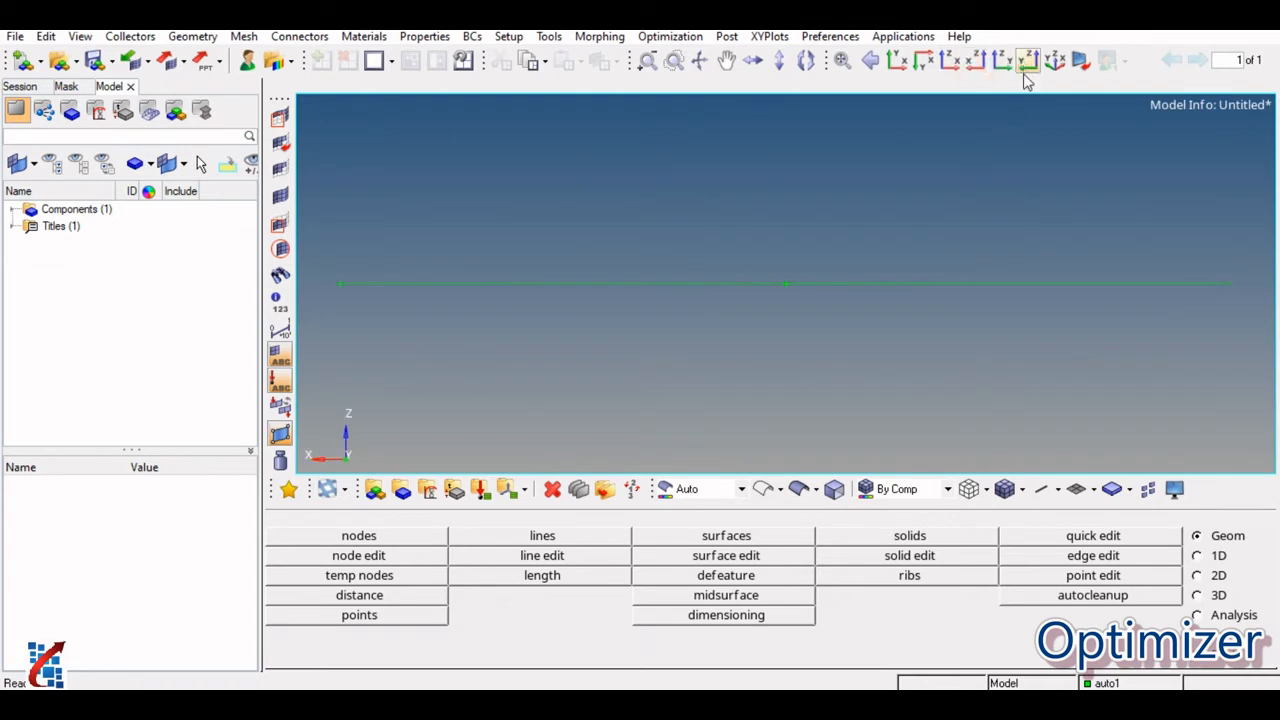
left_click(896, 62)
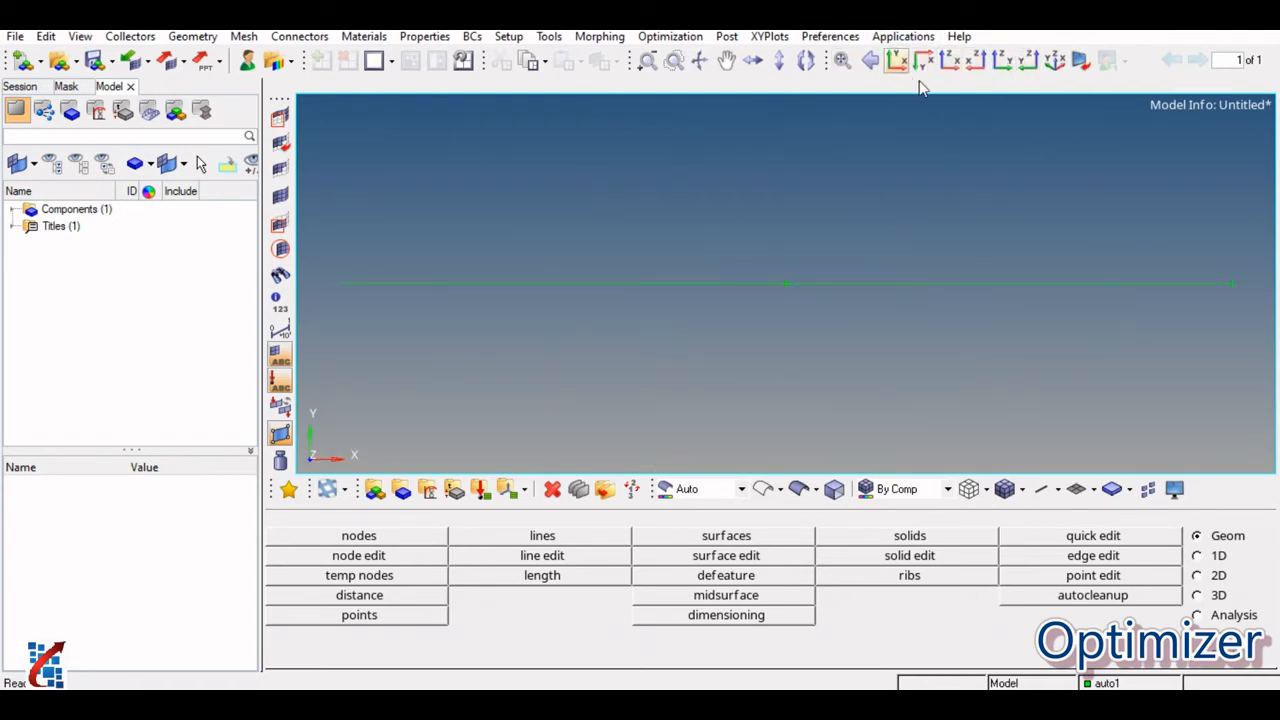
left_click(1056, 70)
left_click(870, 61)
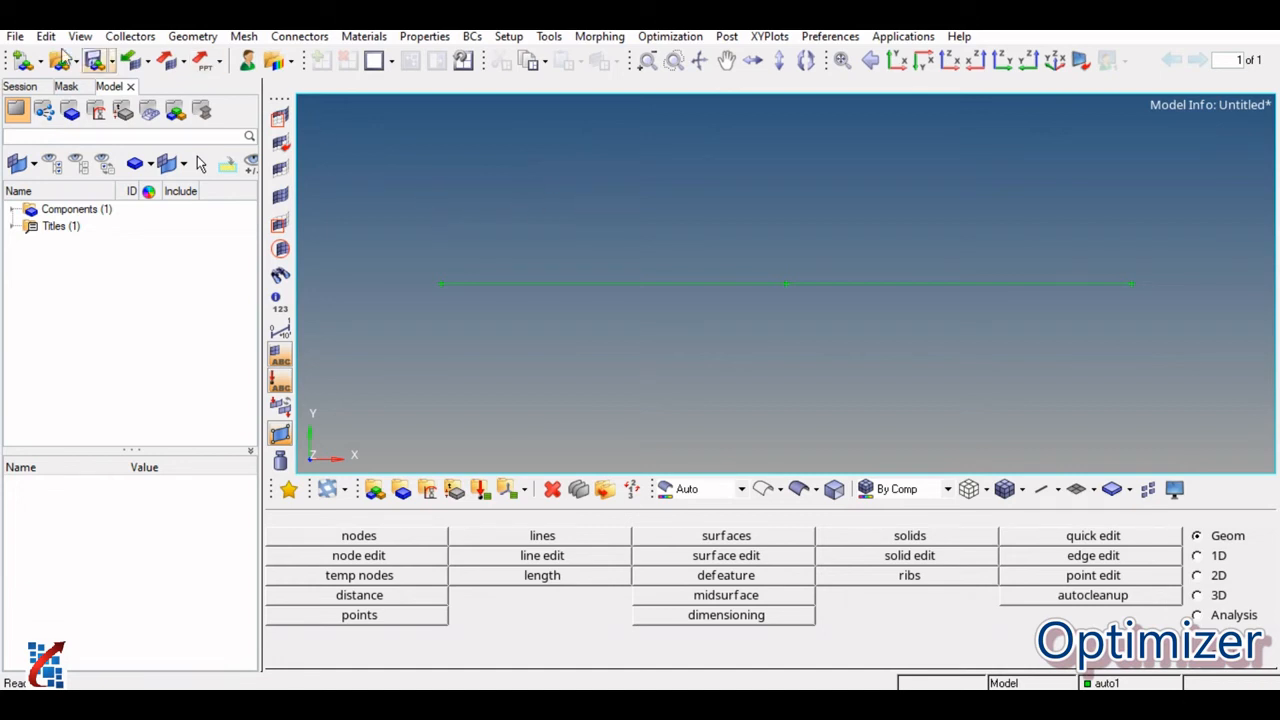
Review the file commands for creating, opening, saving, importing and exporting, then the cut, copy, paste and overlay edit commands.
left_click(18, 37)
mouse_move(28, 62)
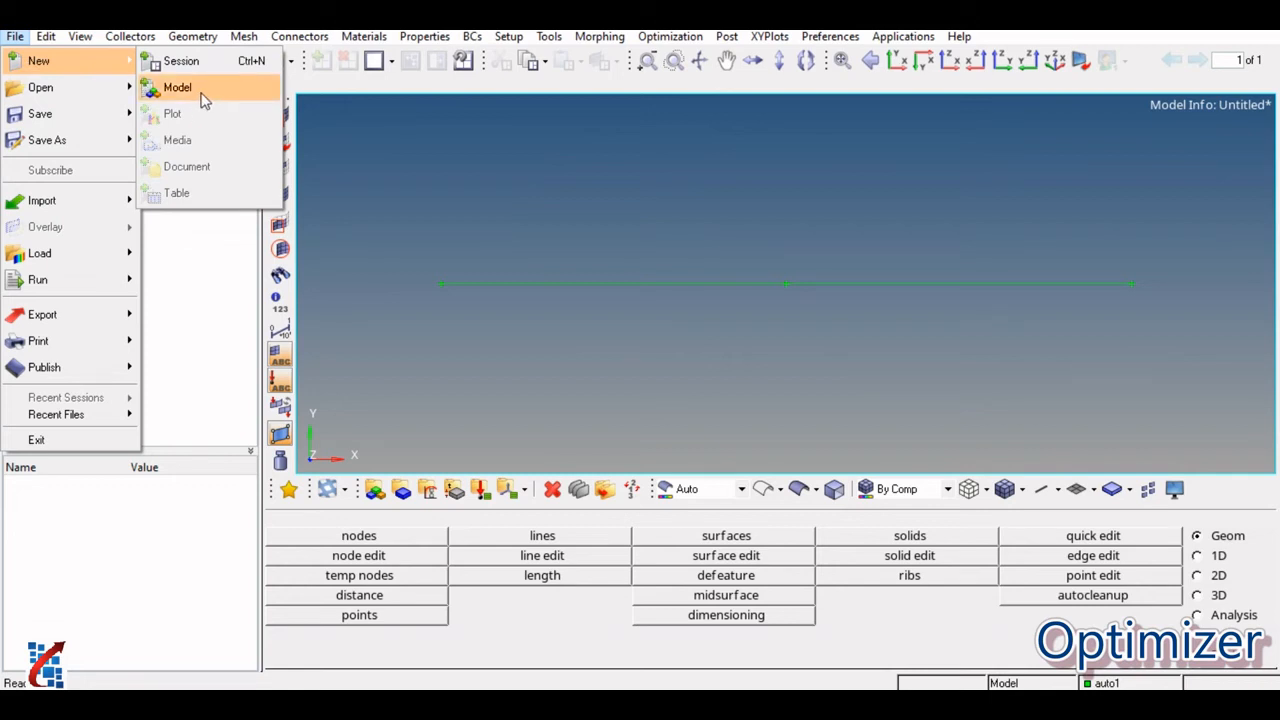
mouse_move(84, 90)
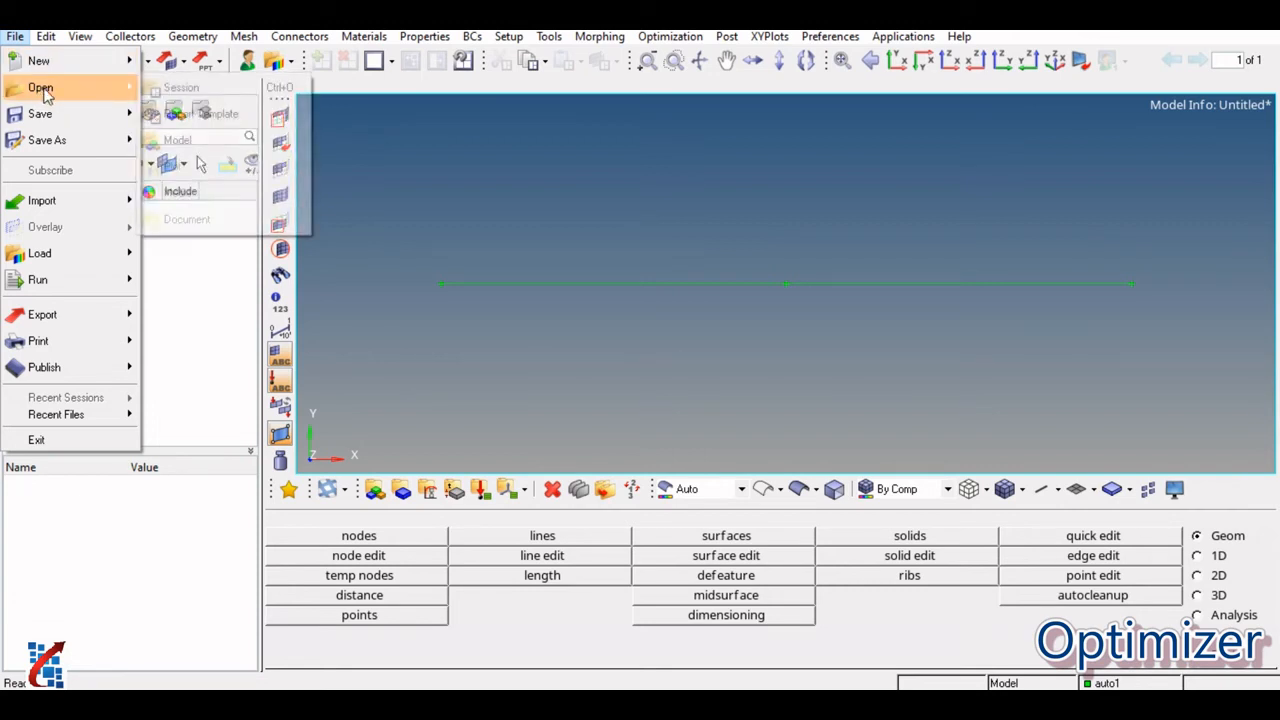
mouse_move(50, 118)
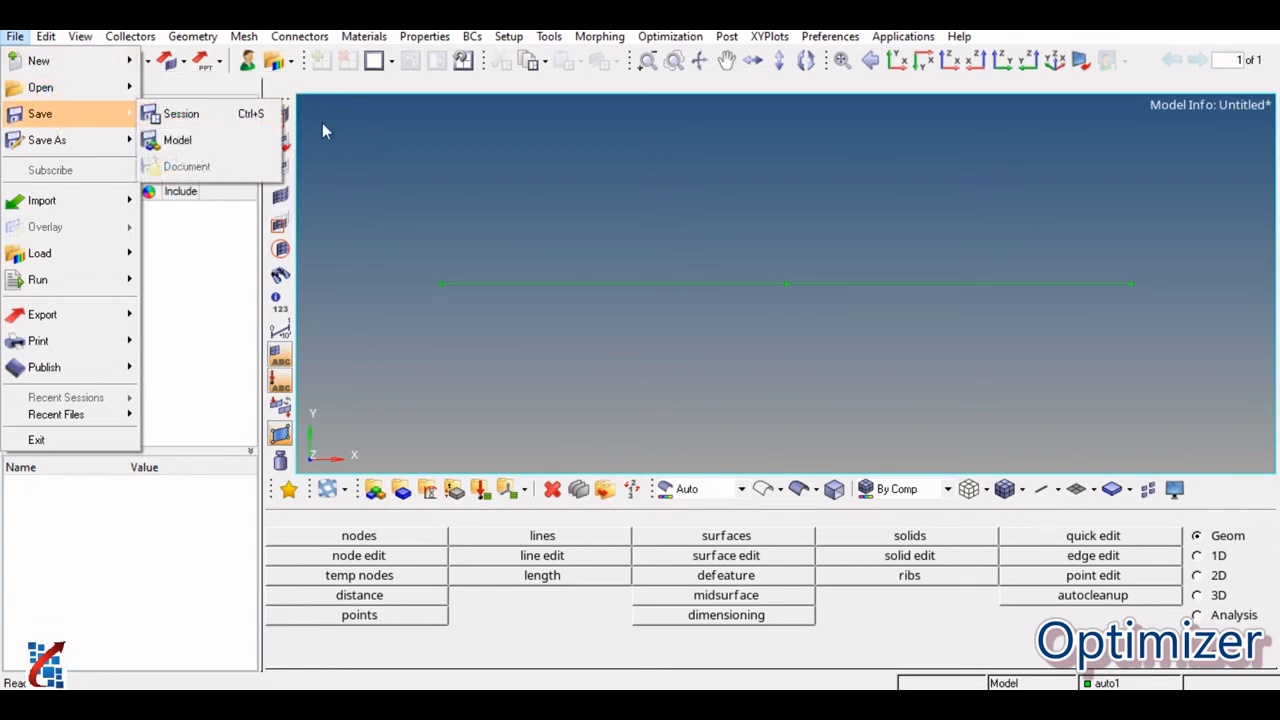
mouse_move(78, 138)
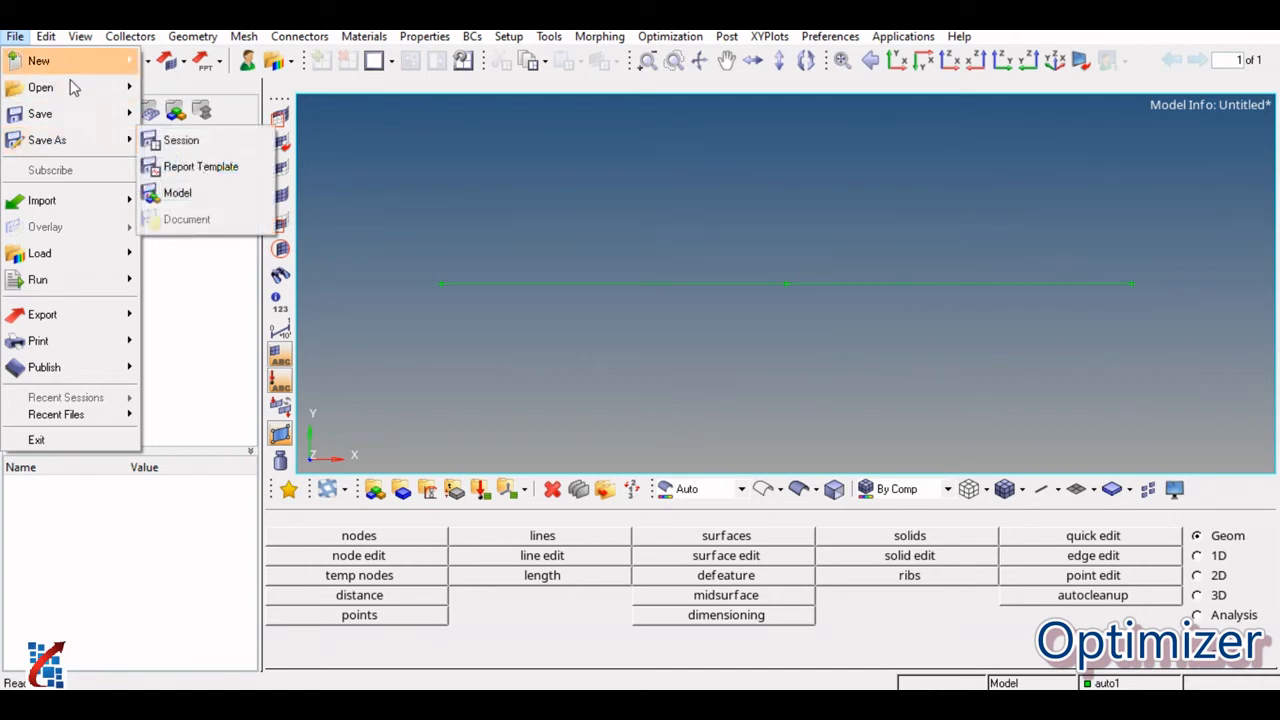
mouse_move(80, 36)
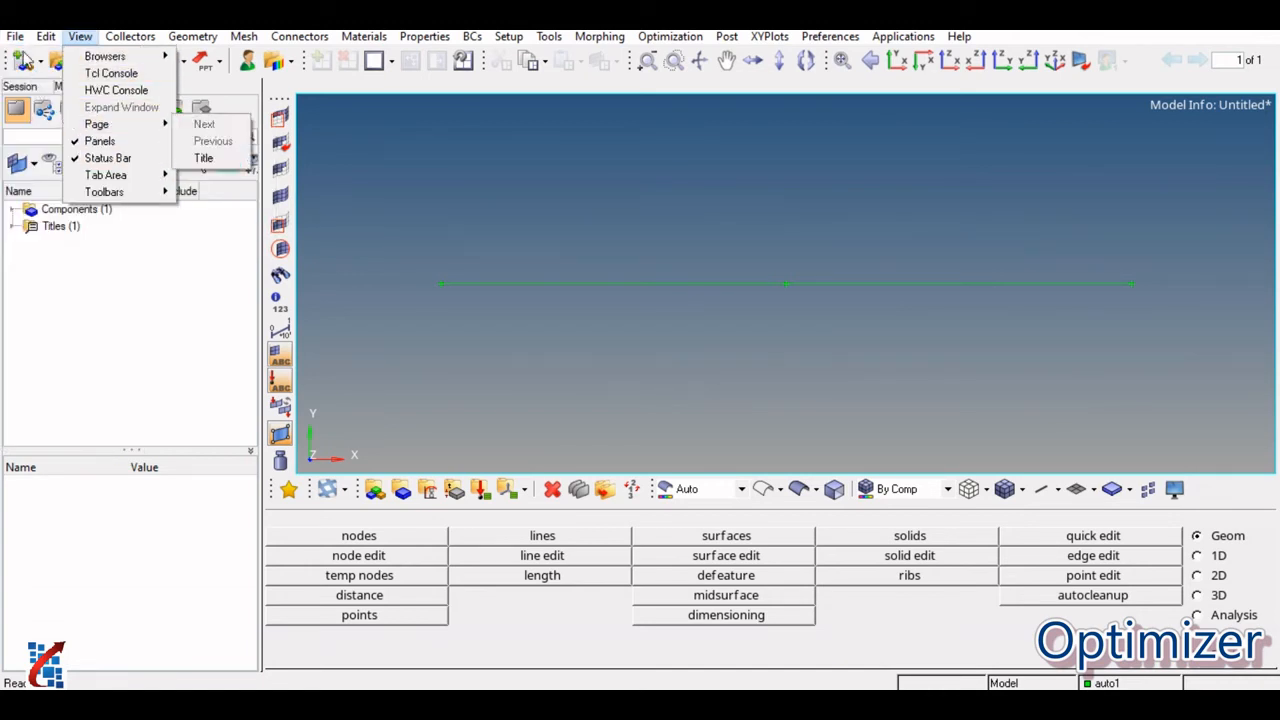
mouse_move(12, 38)
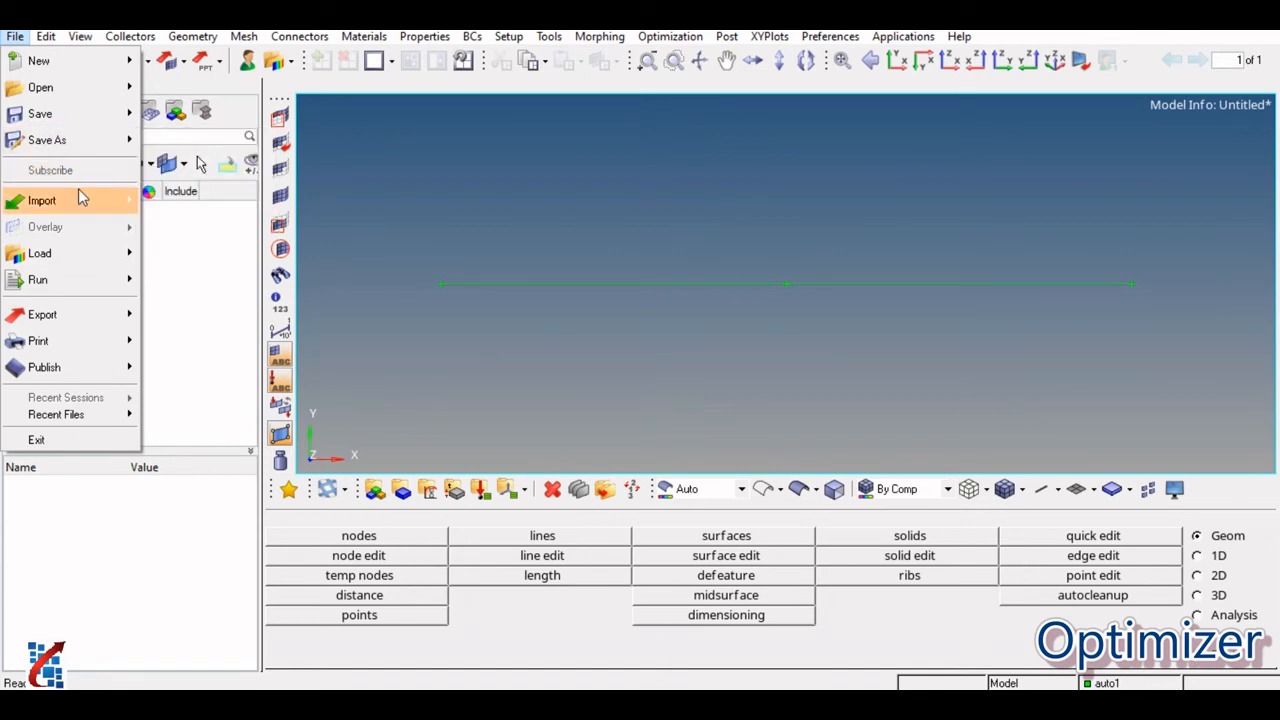
mouse_move(78, 204)
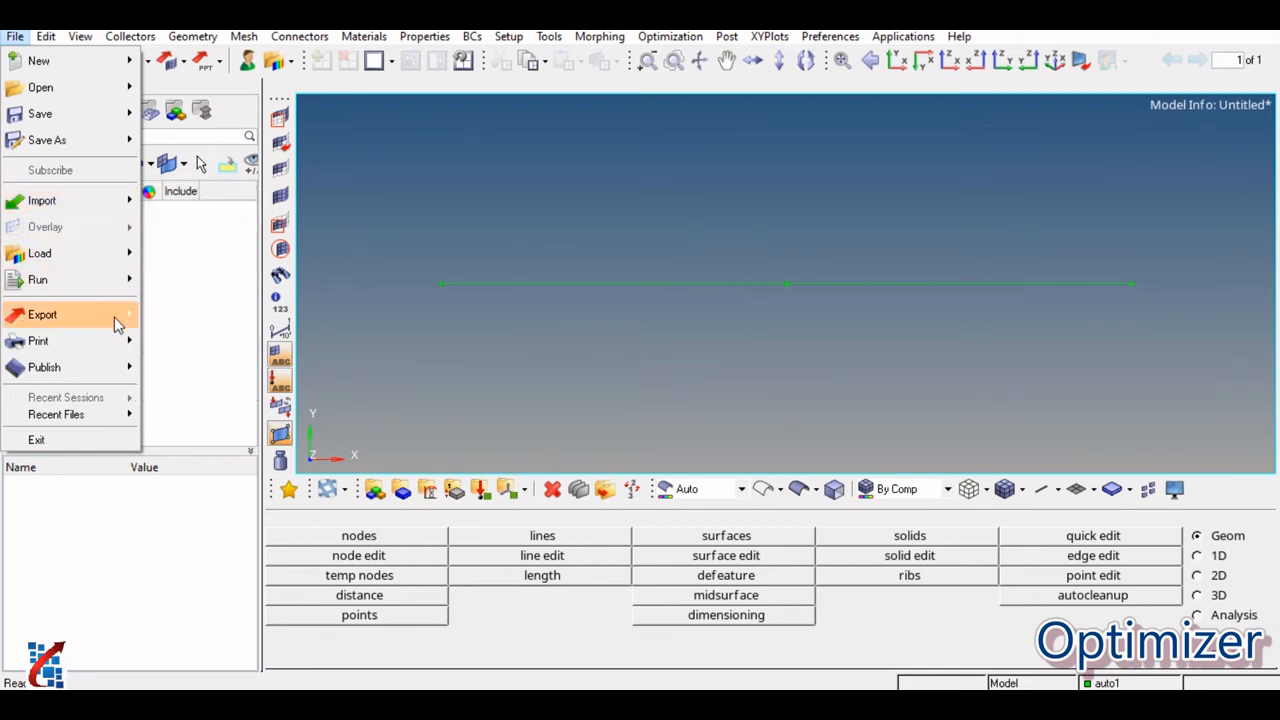
mouse_move(114, 317)
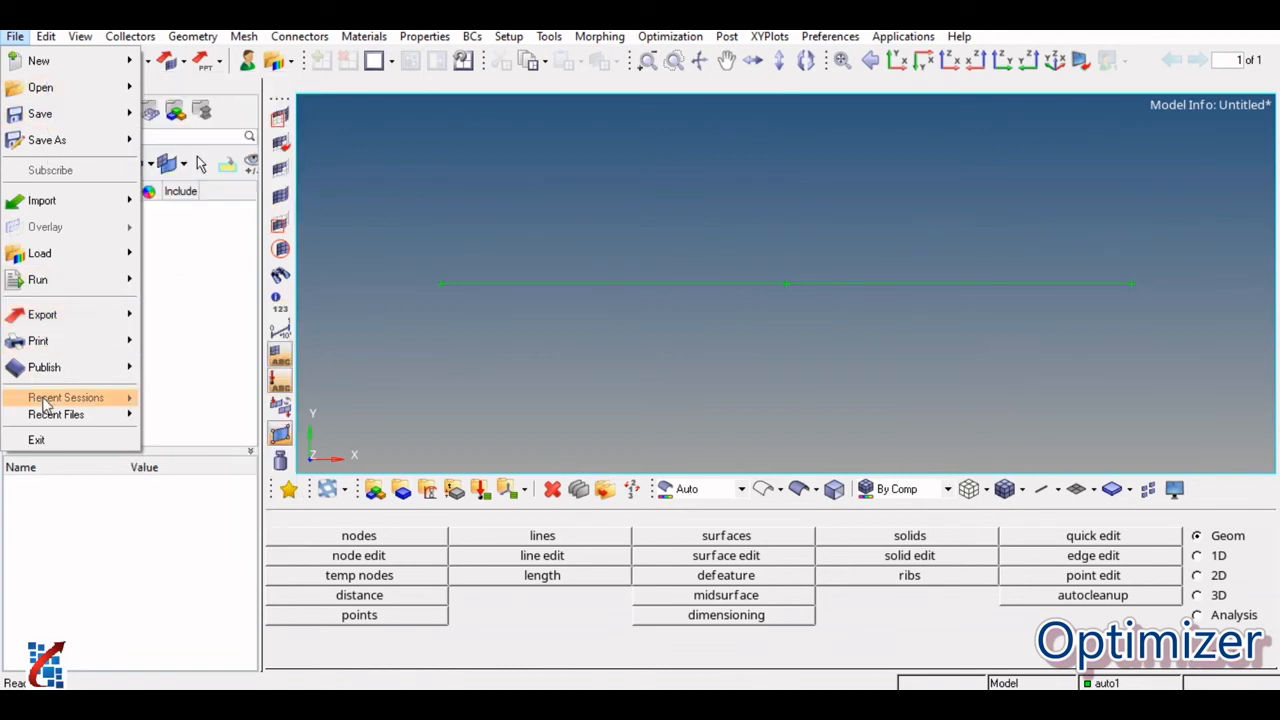
left_click(400, 163)
left_click(46, 37)
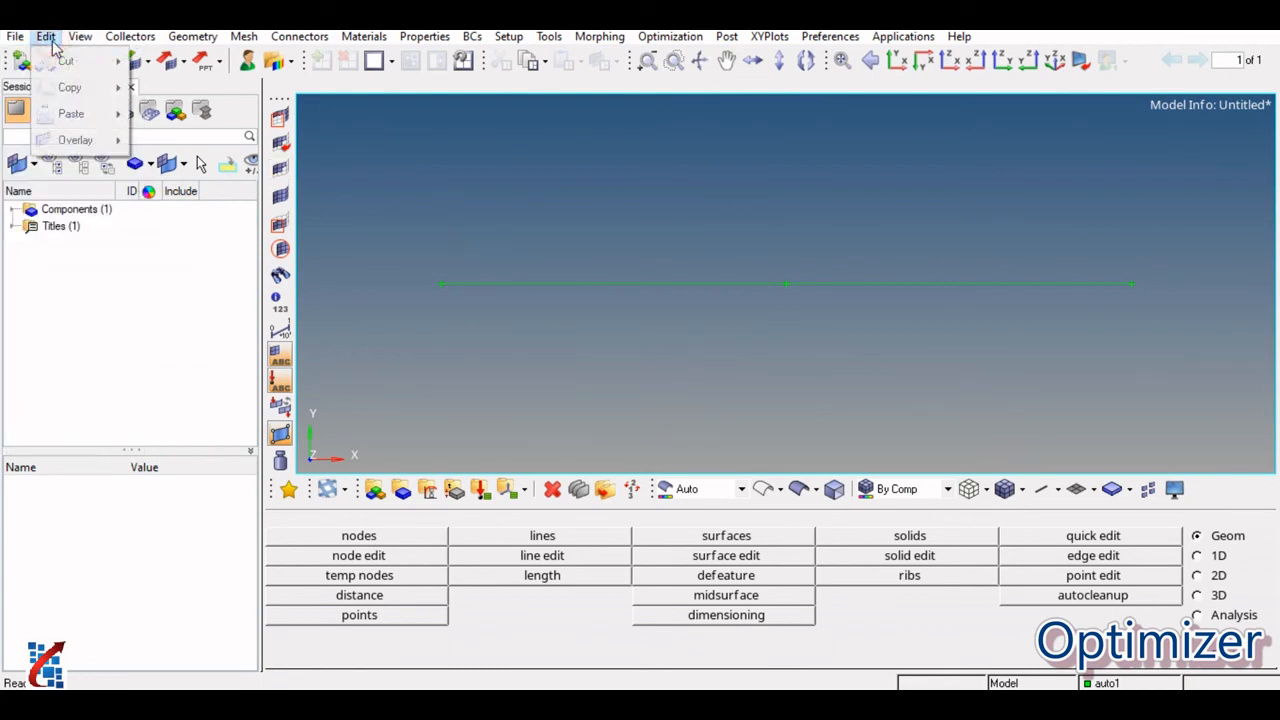
left_click(478, 226)
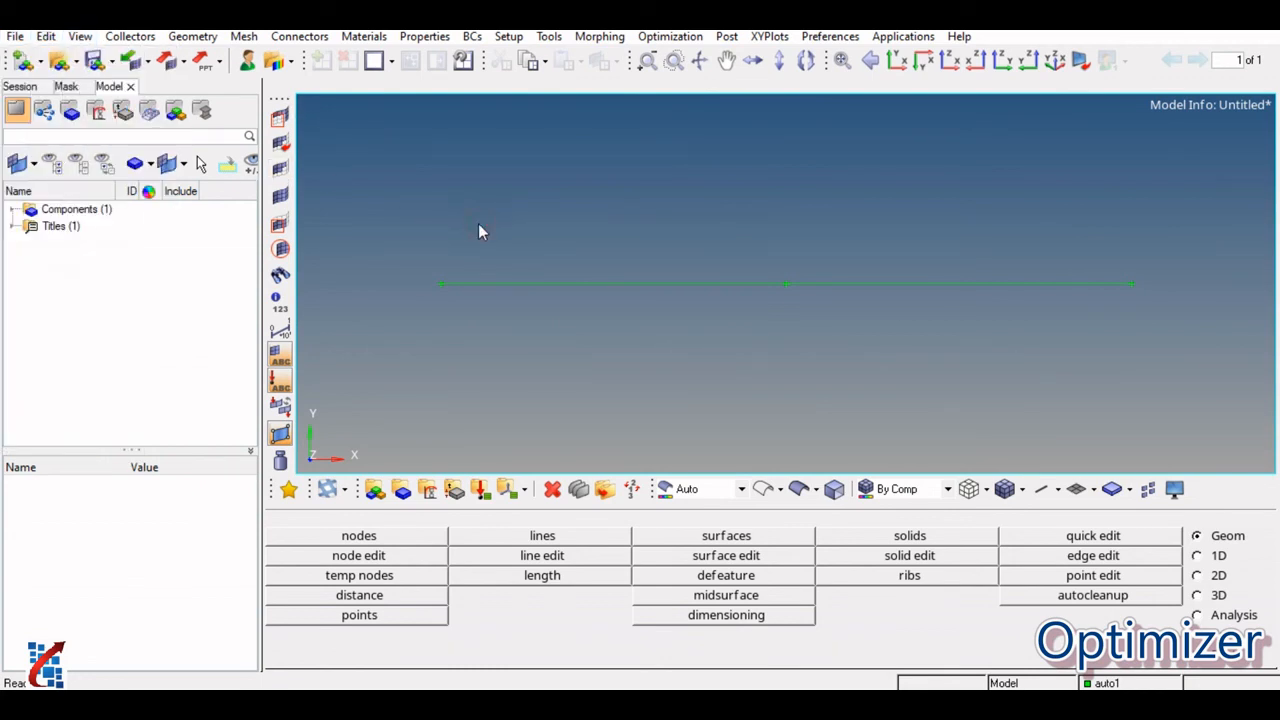